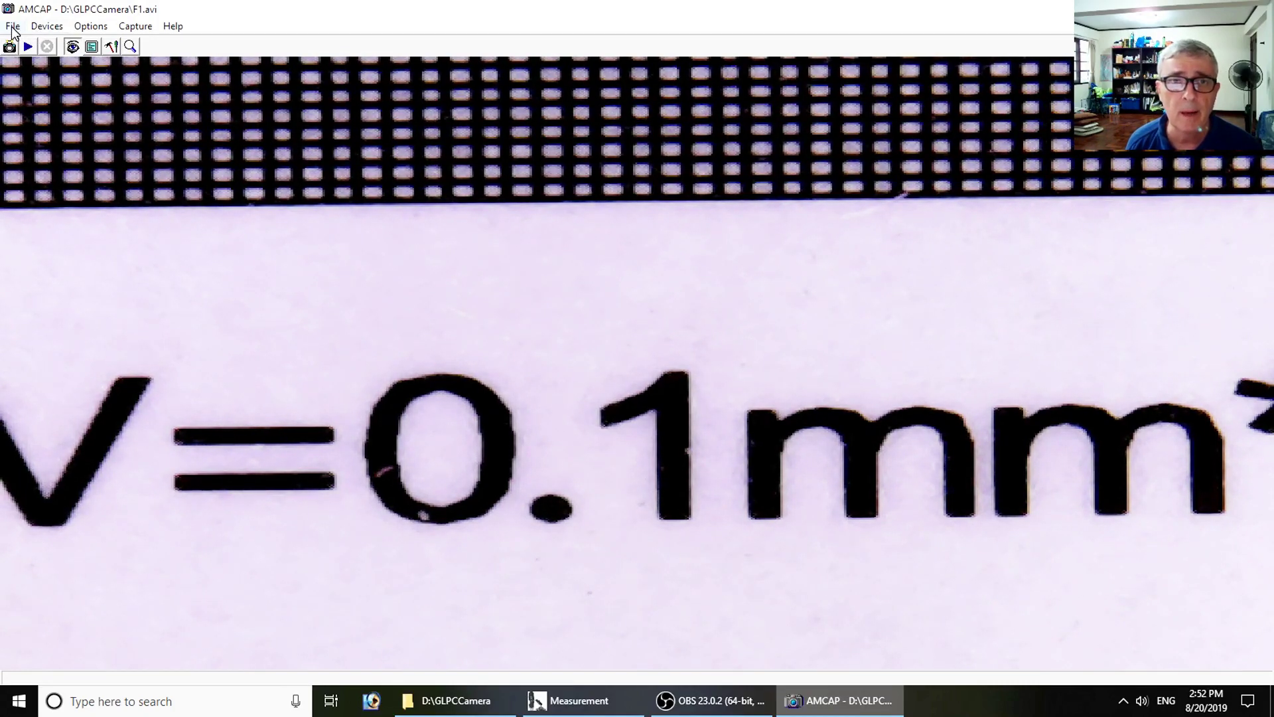
Step: Look through the camera's capture filter settings, including special effects, and close them unchanged
click(13, 27)
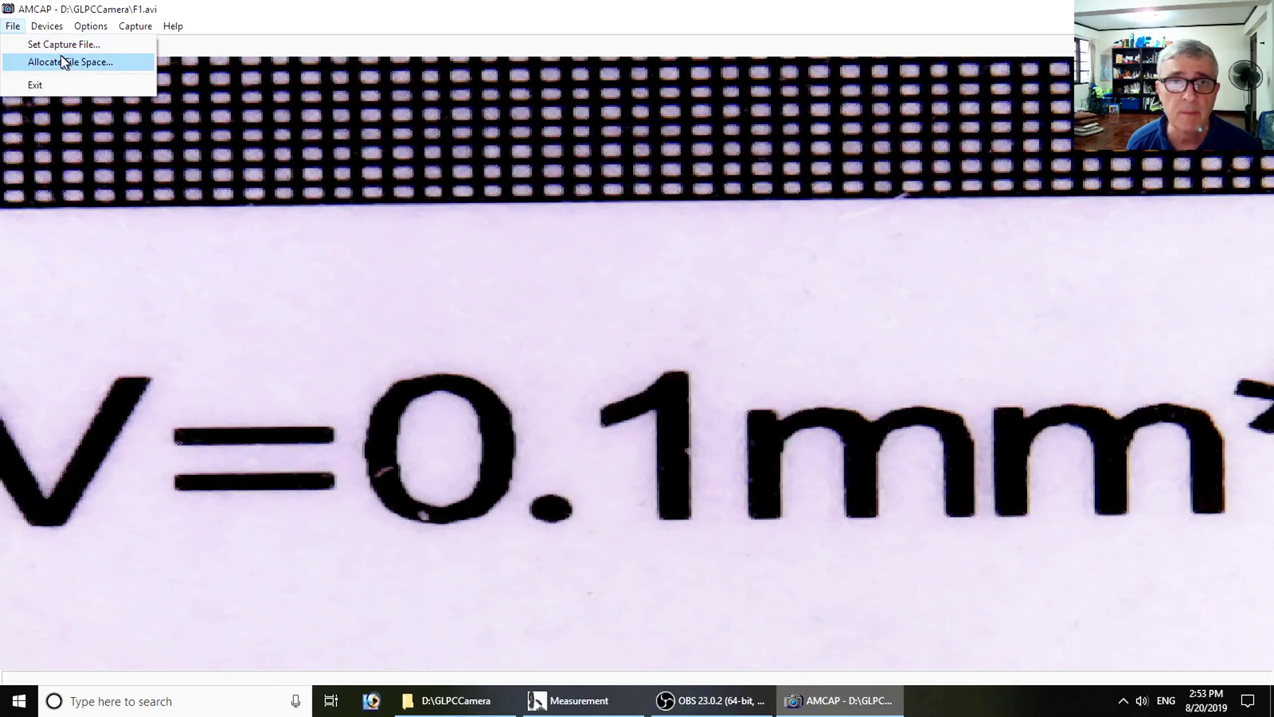
mouse_move(58, 31)
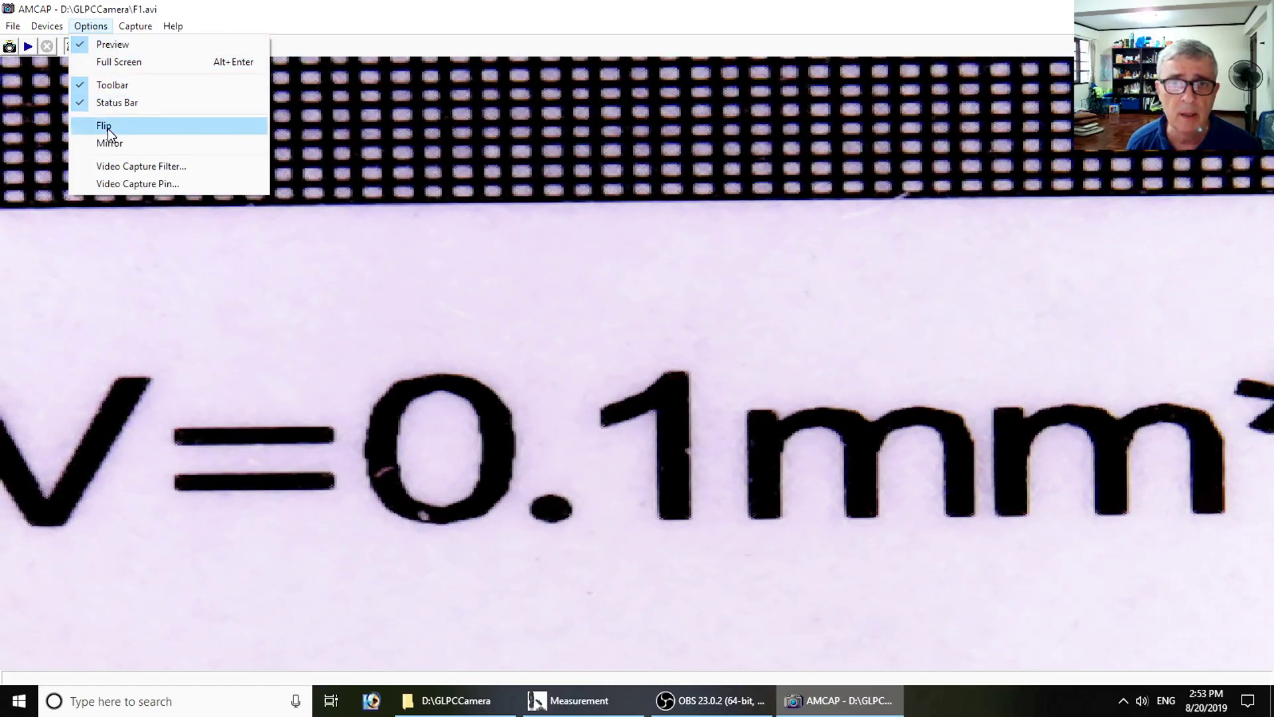
click(114, 166)
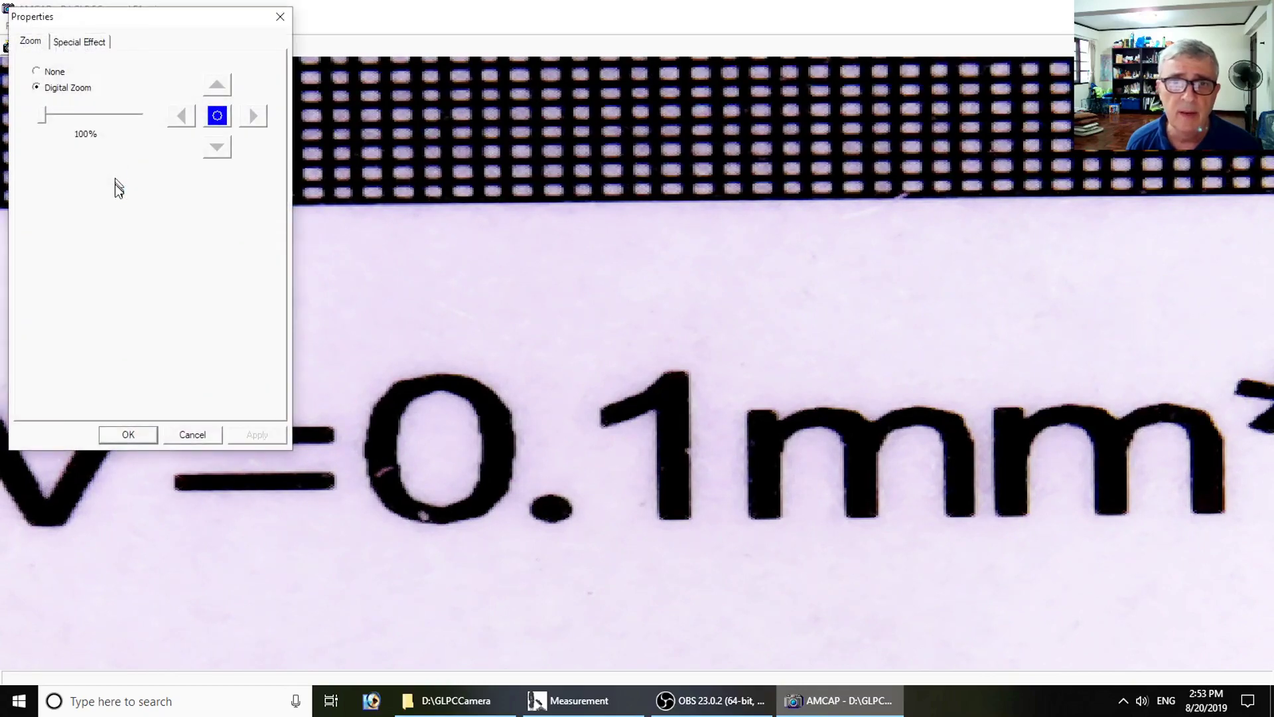
click(92, 42)
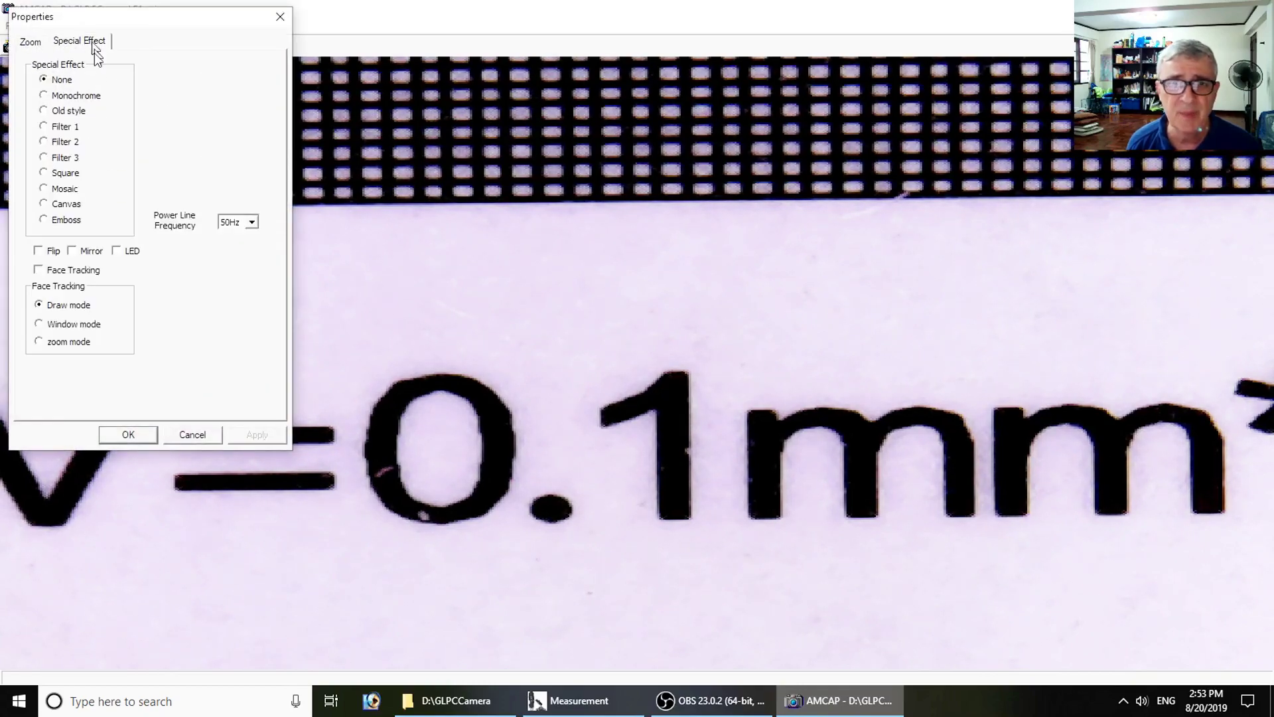
click(126, 435)
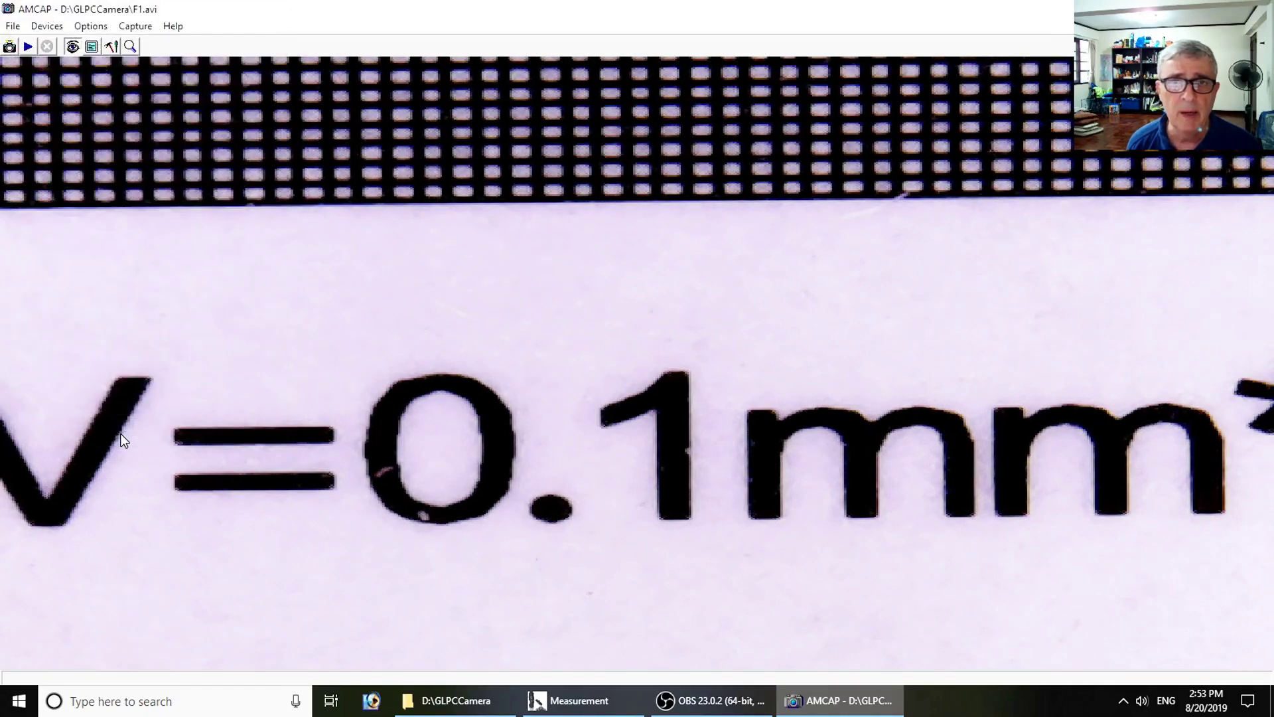
Step: Set the Video Capture Pin output size to 1280 x 1024 and apply it
click(82, 30)
click(106, 186)
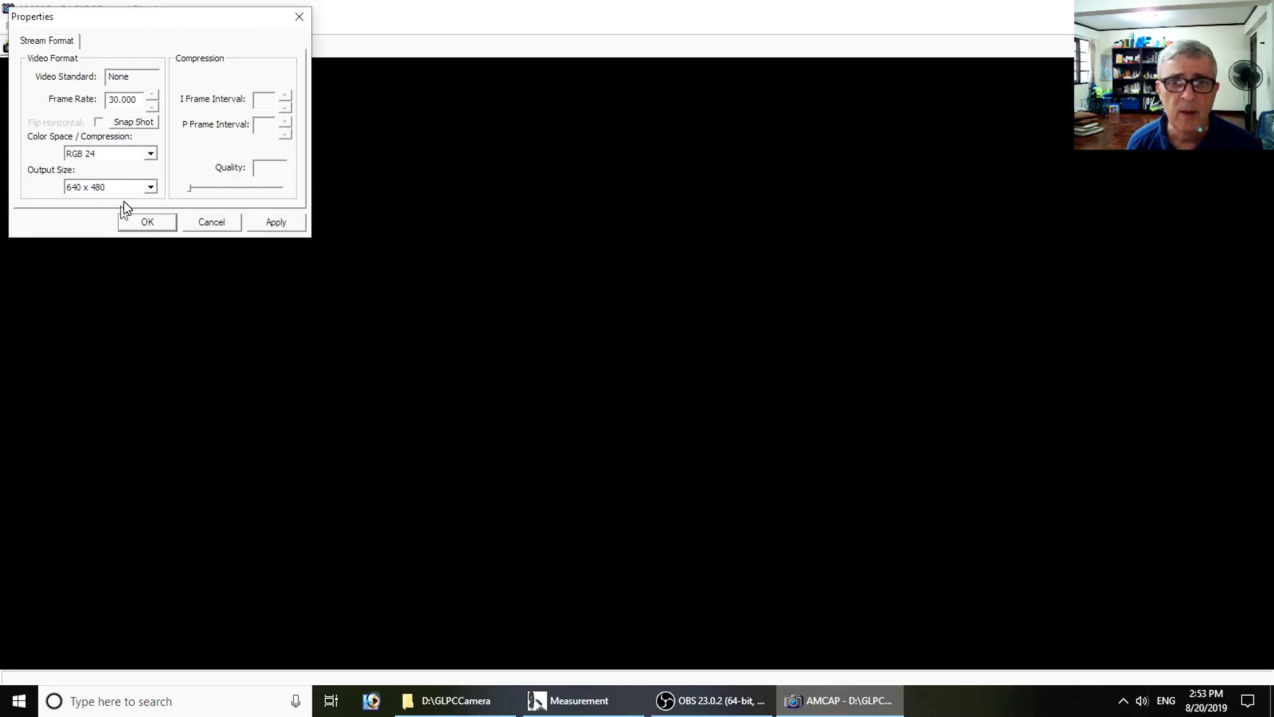
click(151, 187)
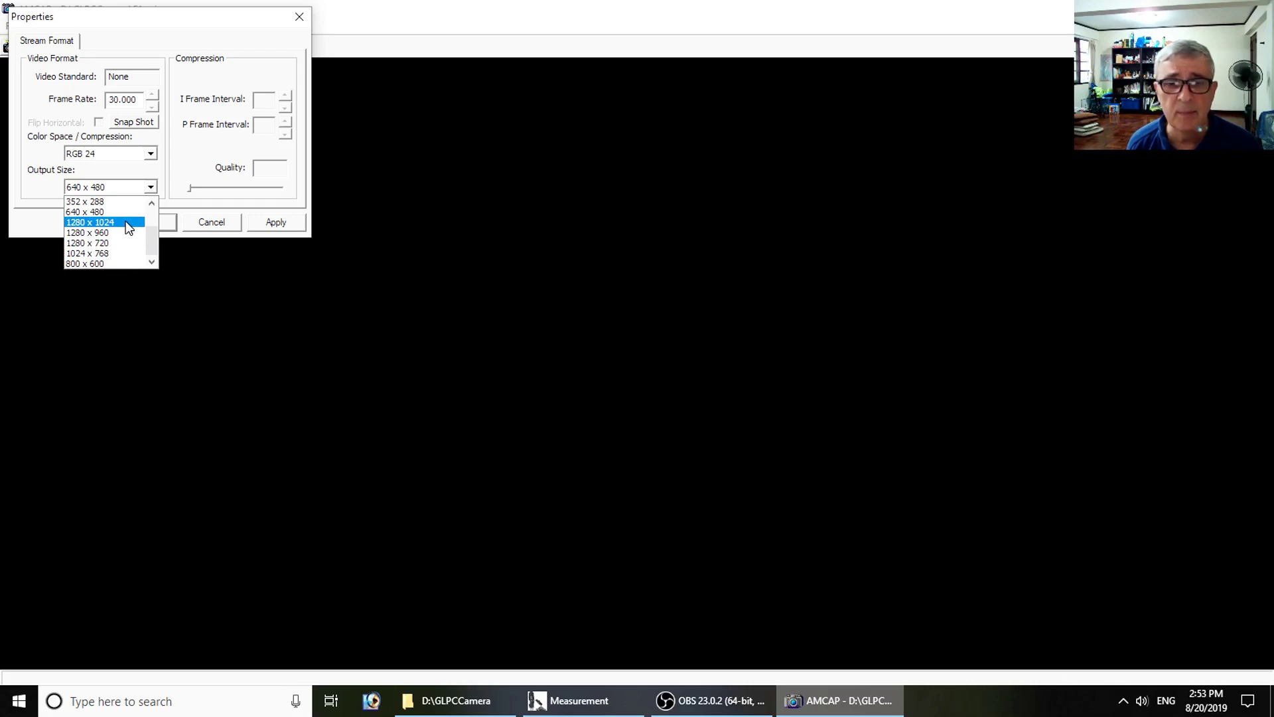
click(128, 227)
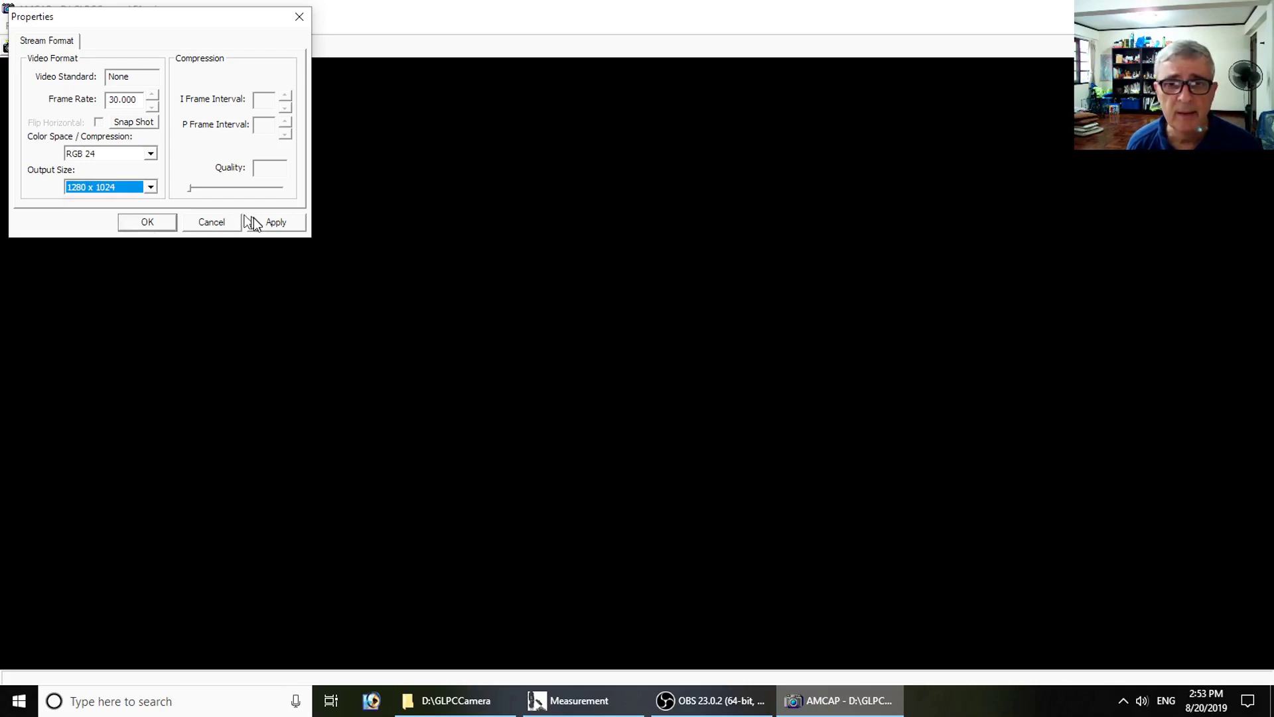
click(272, 223)
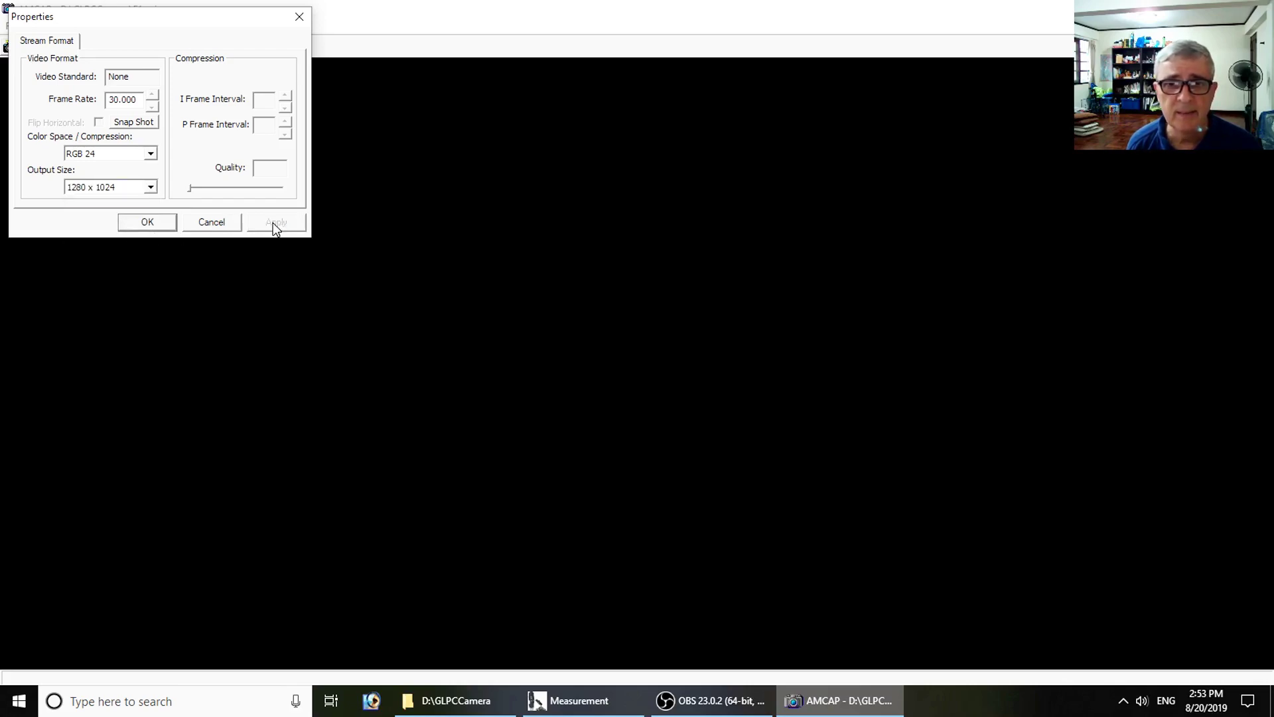
click(170, 223)
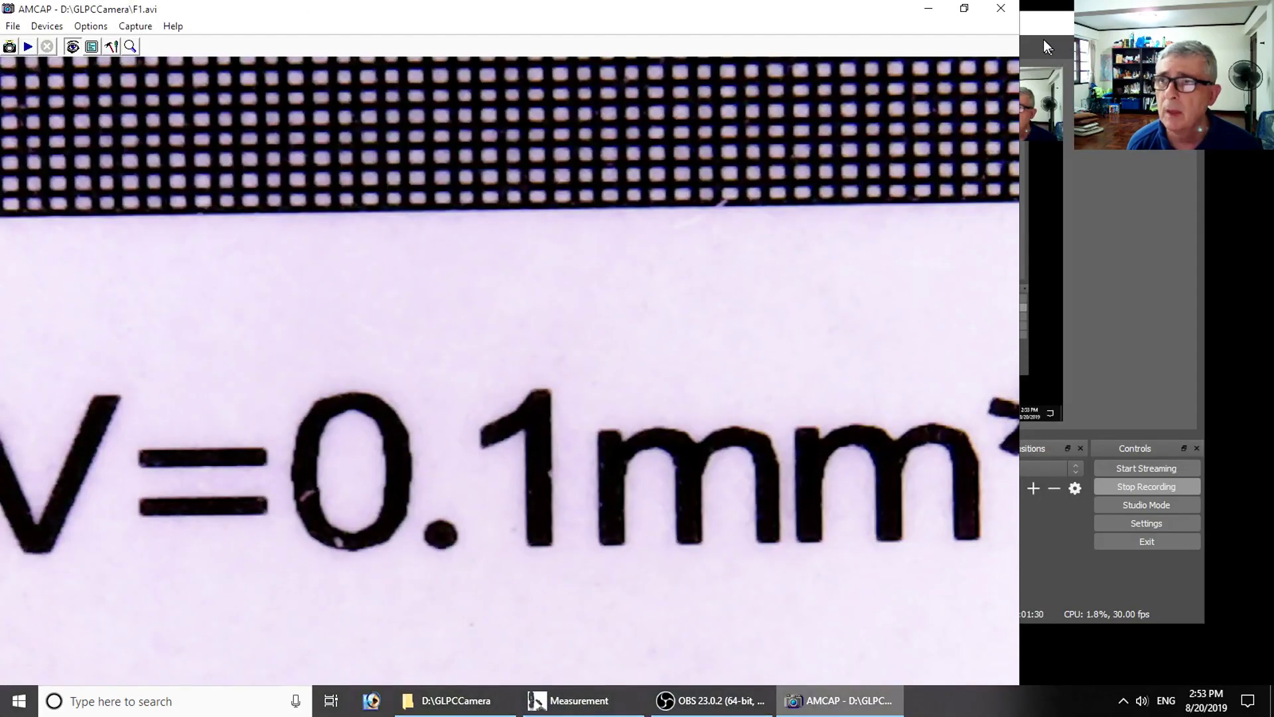
Step: Maximize AMCAP and choose 1280x1024 as the capture snapshot size
click(965, 8)
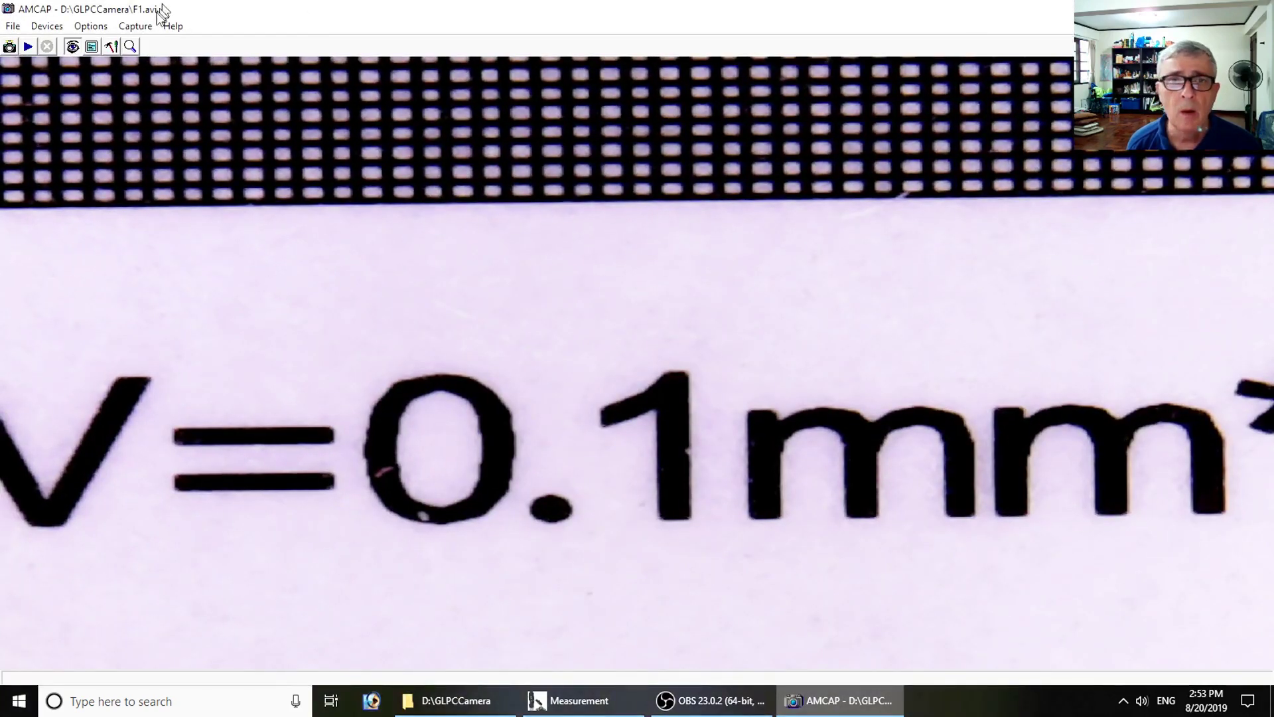
click(145, 27)
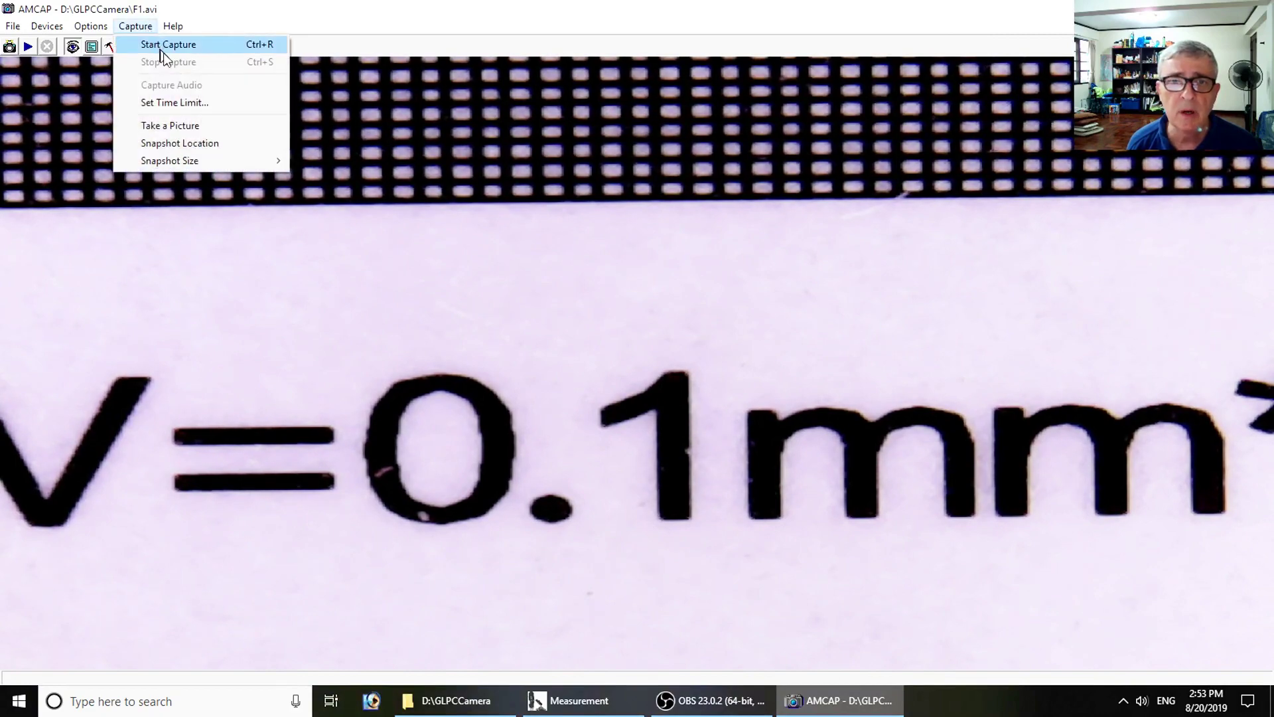
click(185, 145)
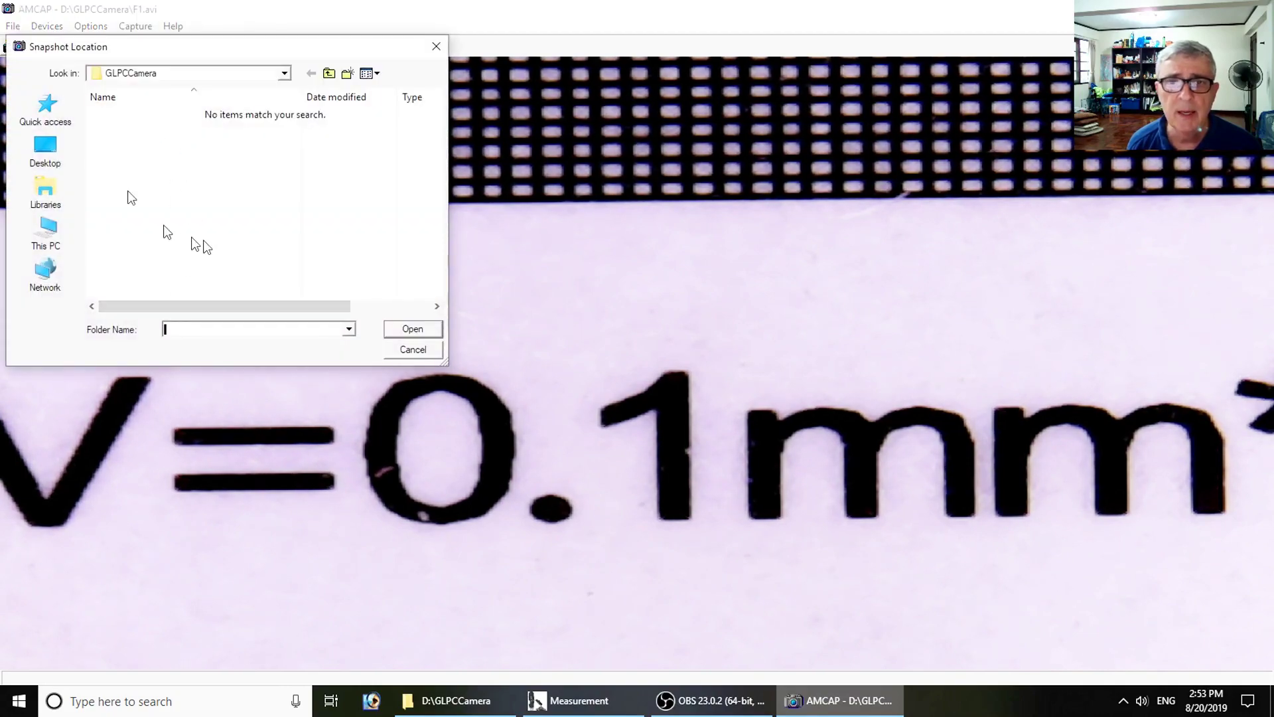
click(422, 351)
click(131, 27)
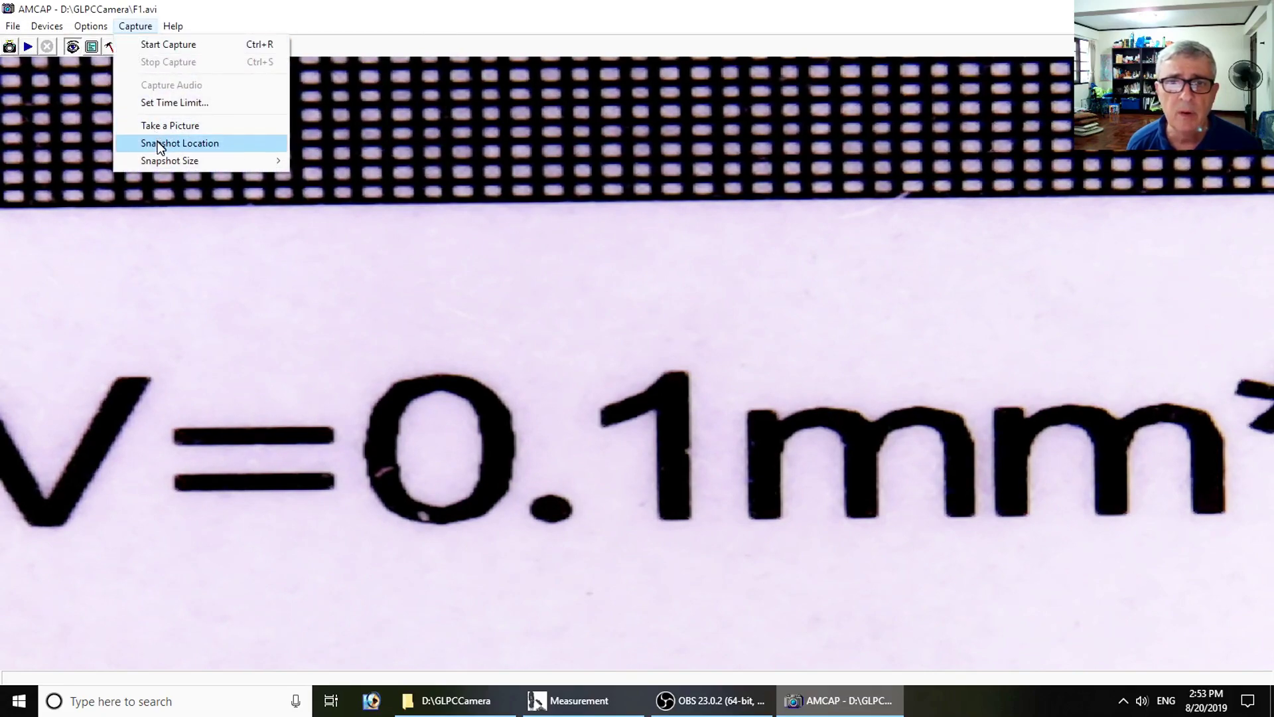
mouse_move(159, 155)
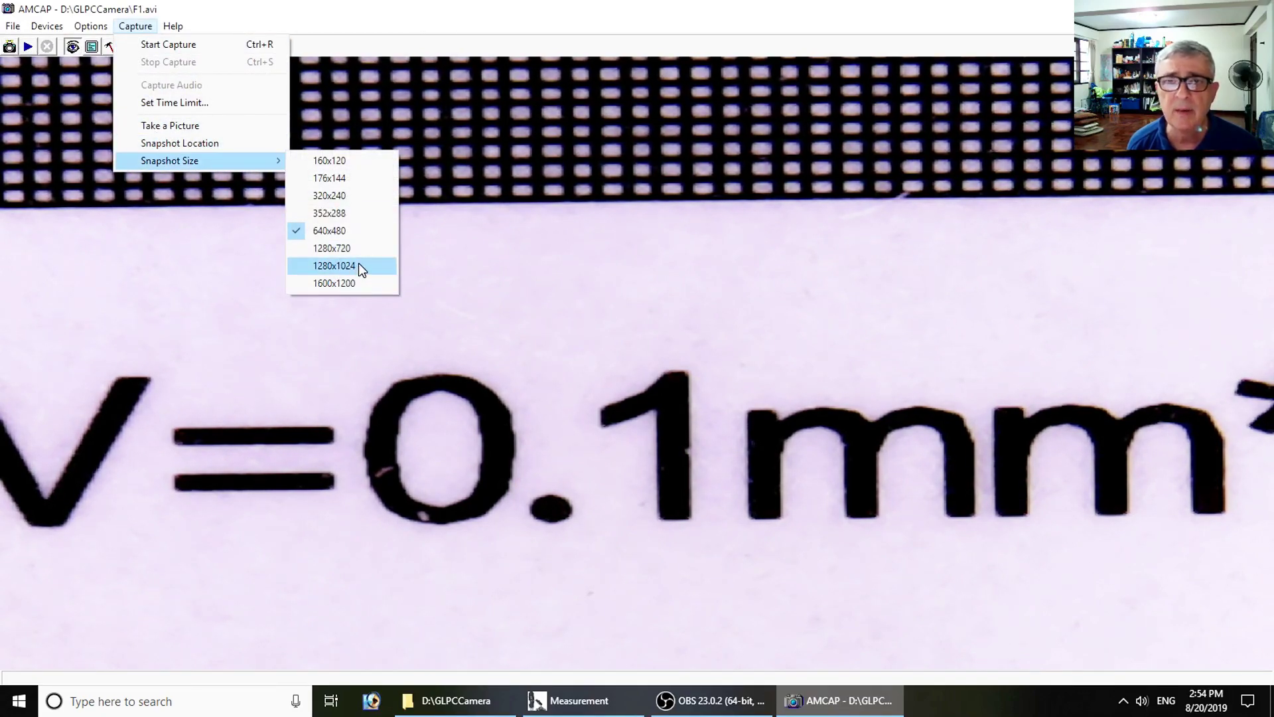
click(333, 266)
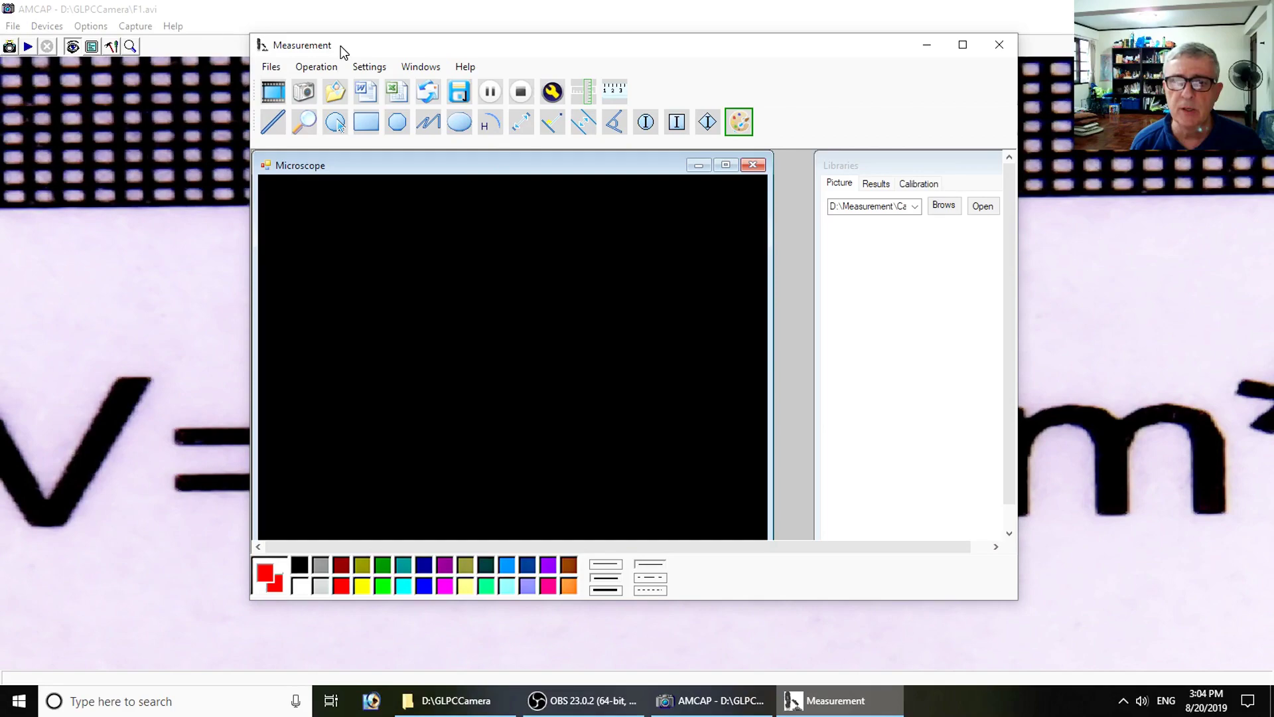
Step: Open 'Tue Aug 20 14-50-50.jpg', close the live Microscope window, and maximize the photo
click(274, 68)
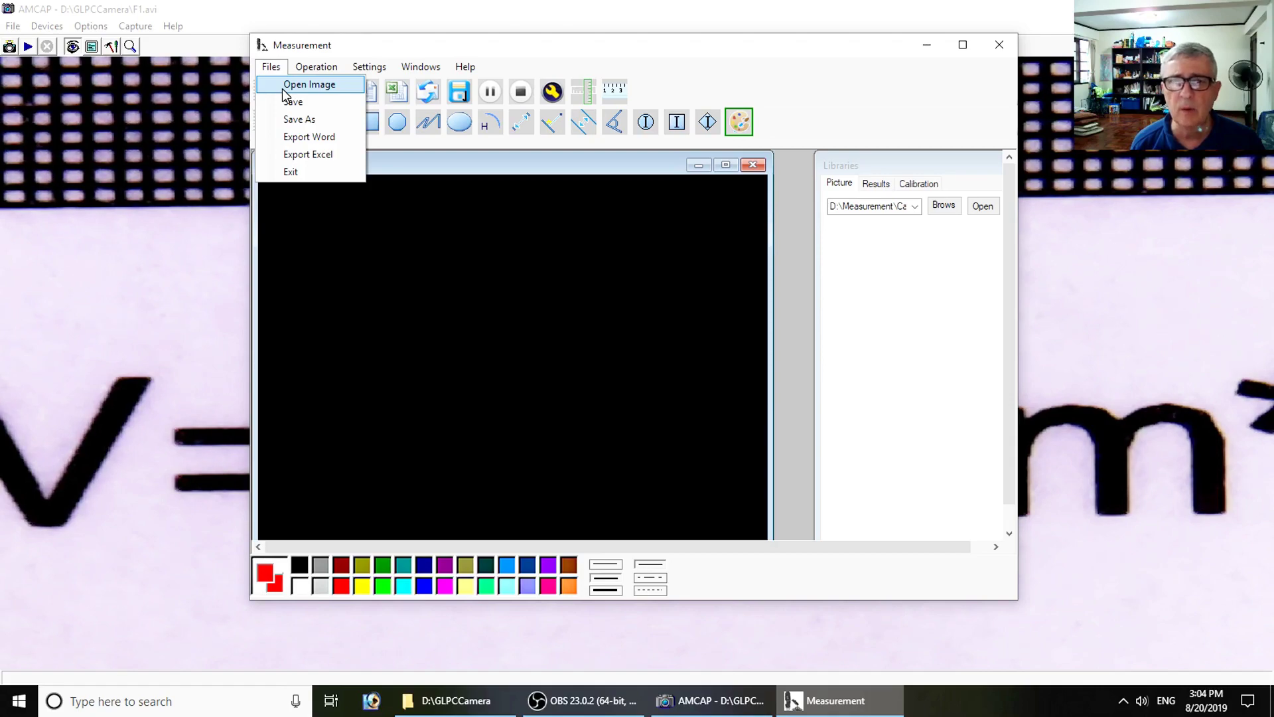
click(283, 89)
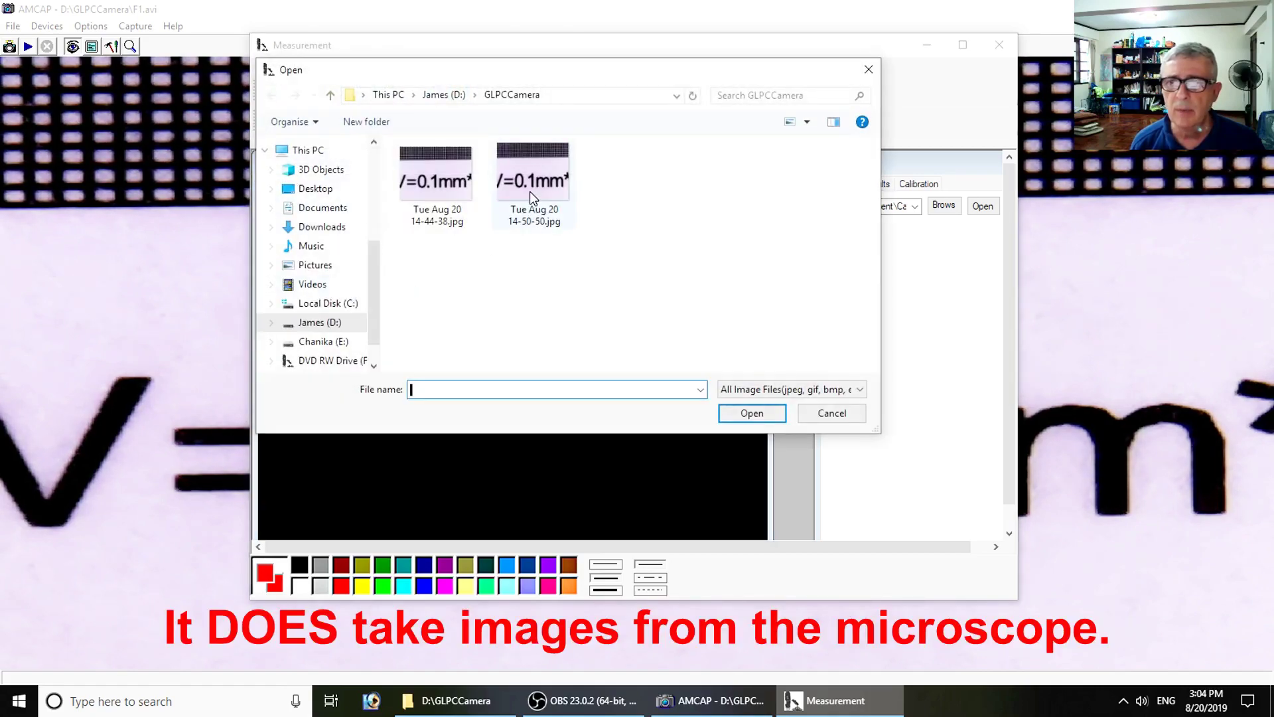
click(533, 179)
click(745, 413)
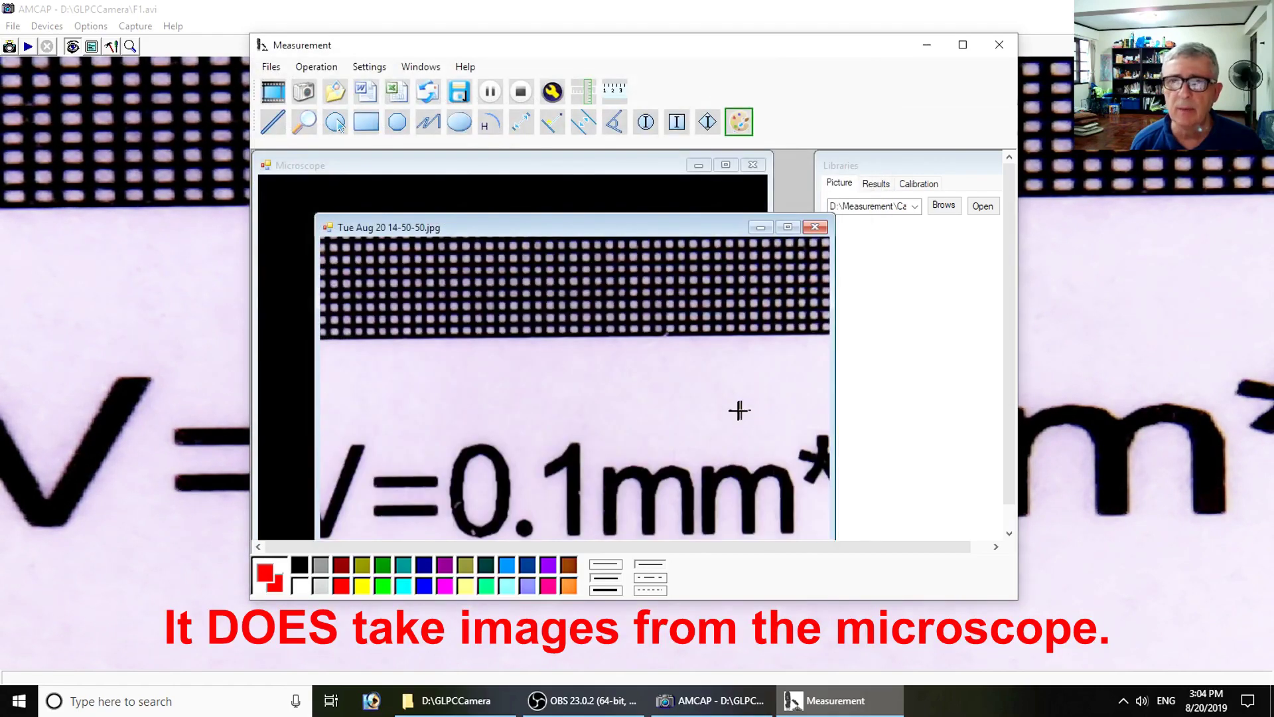
click(760, 164)
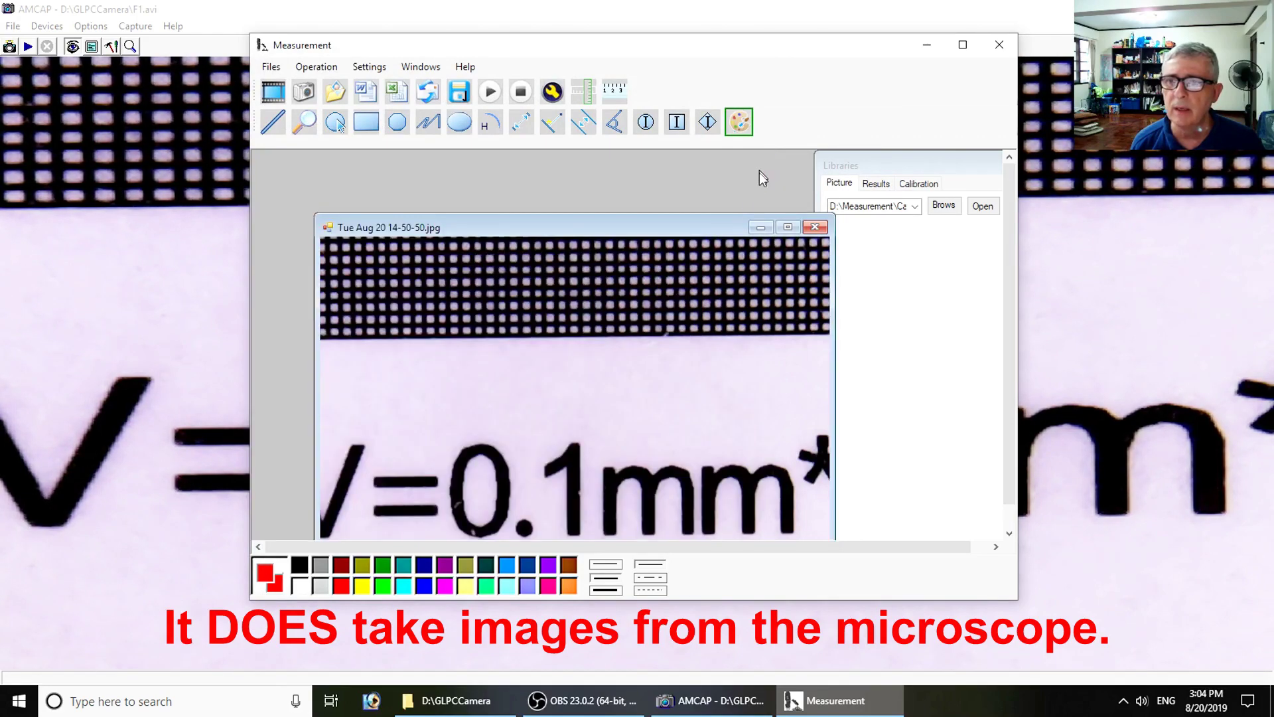
click(788, 228)
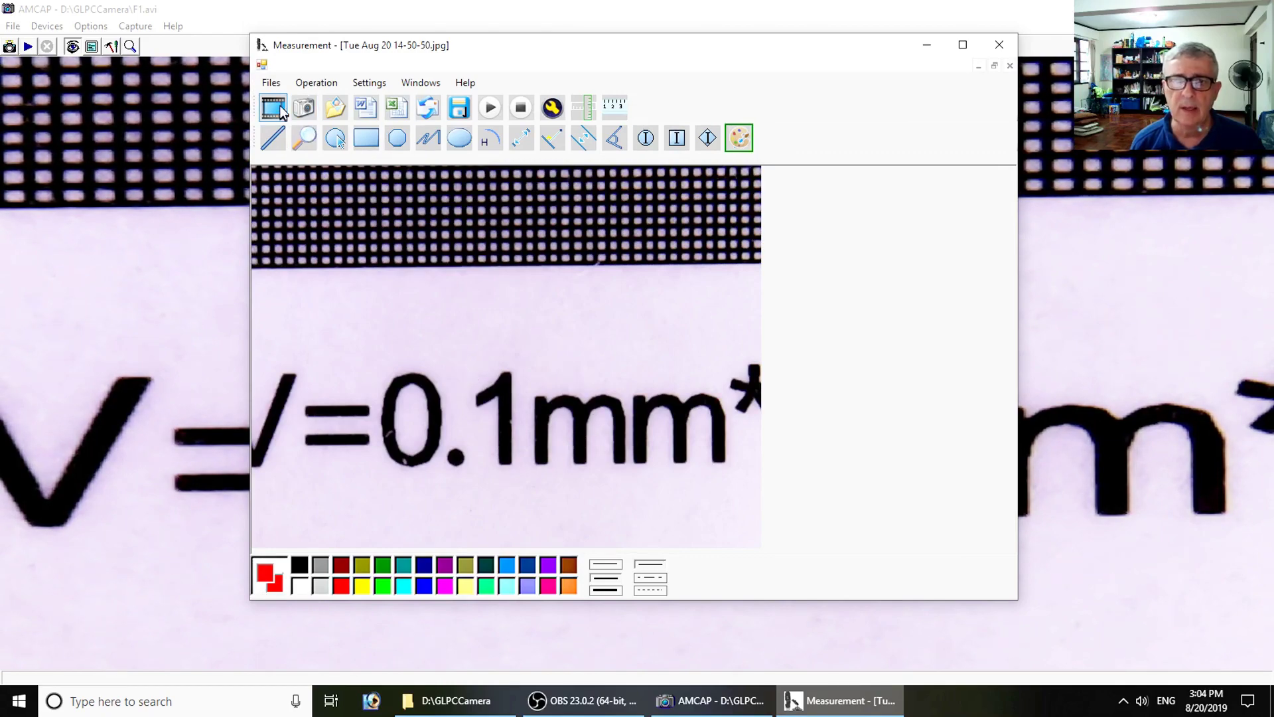
click(276, 84)
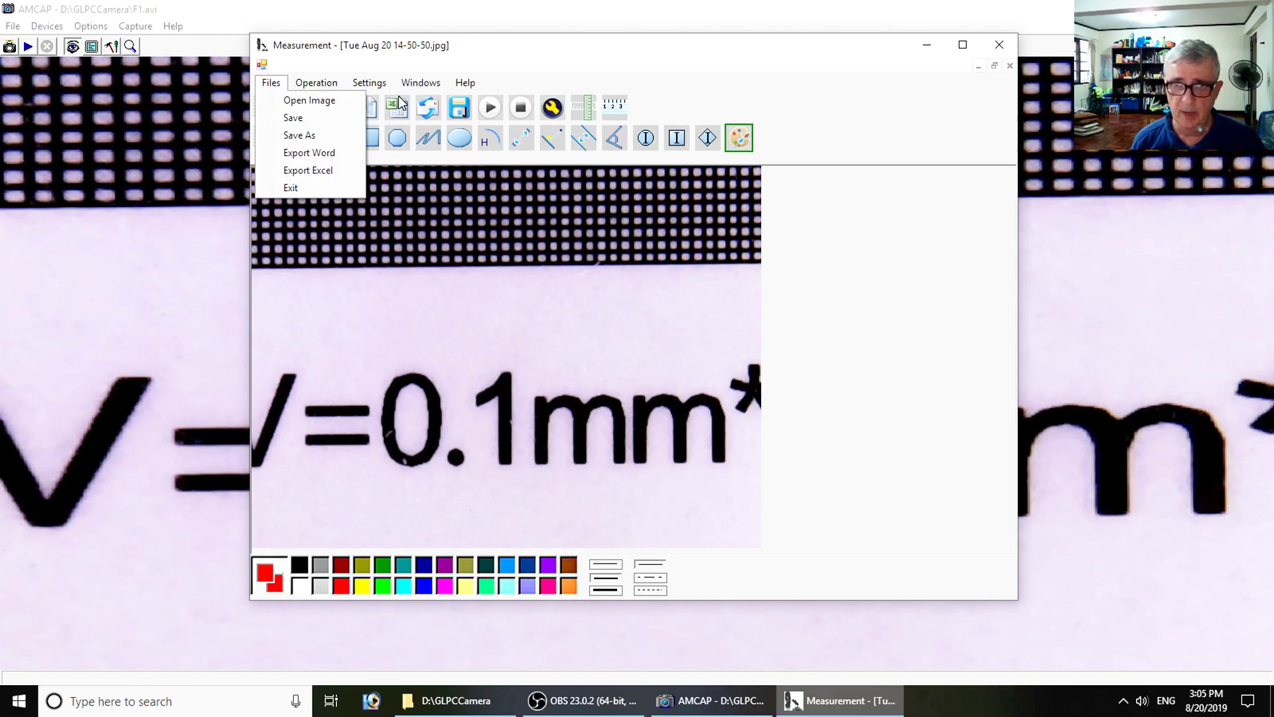
mouse_move(312, 83)
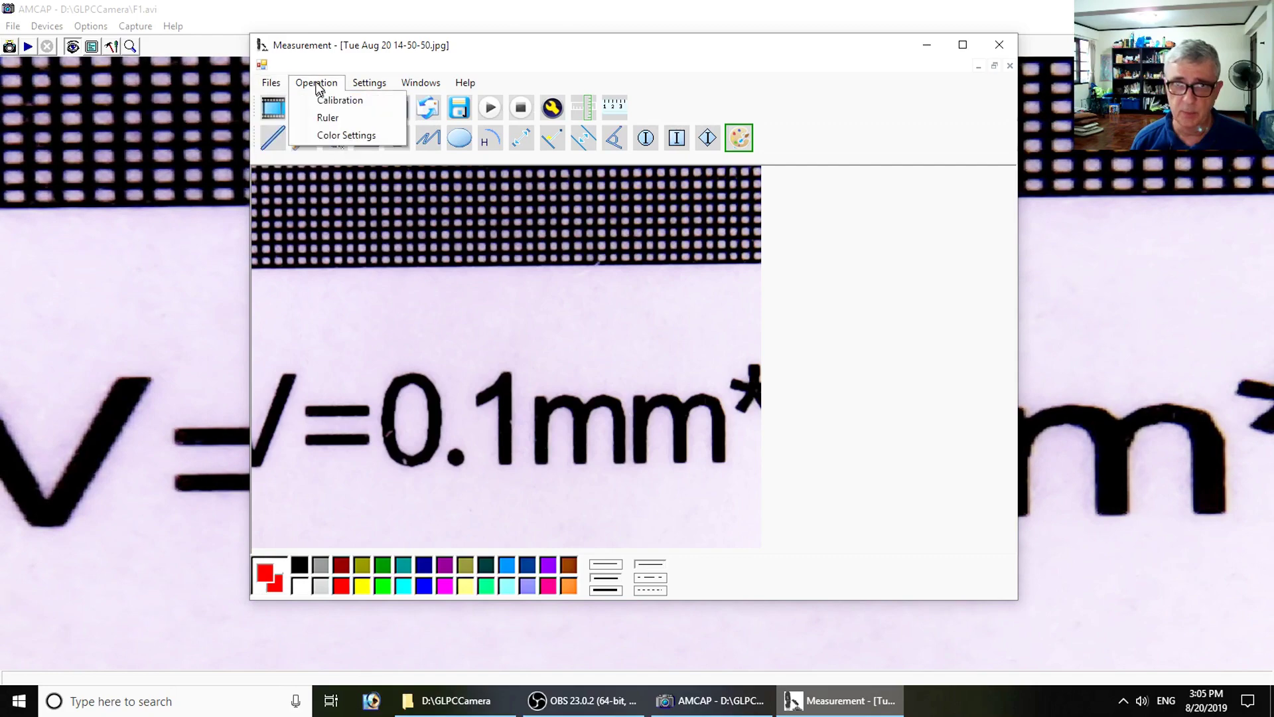
click(328, 119)
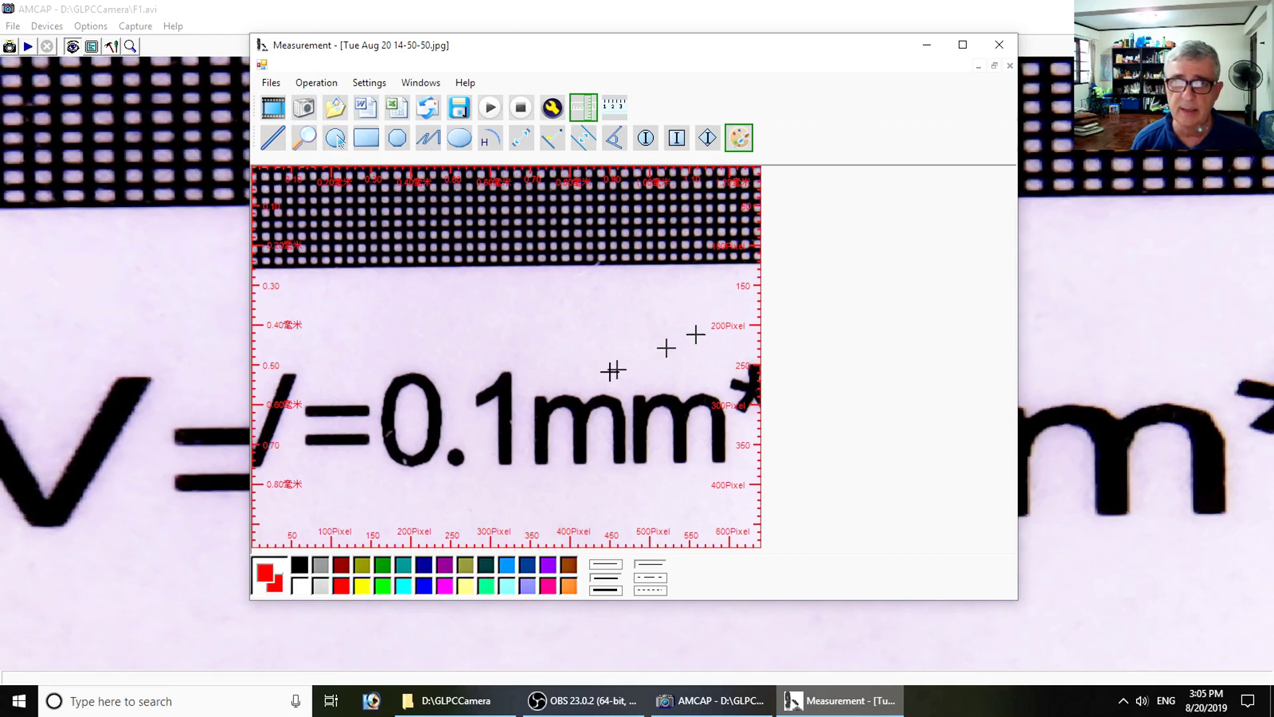
click(338, 85)
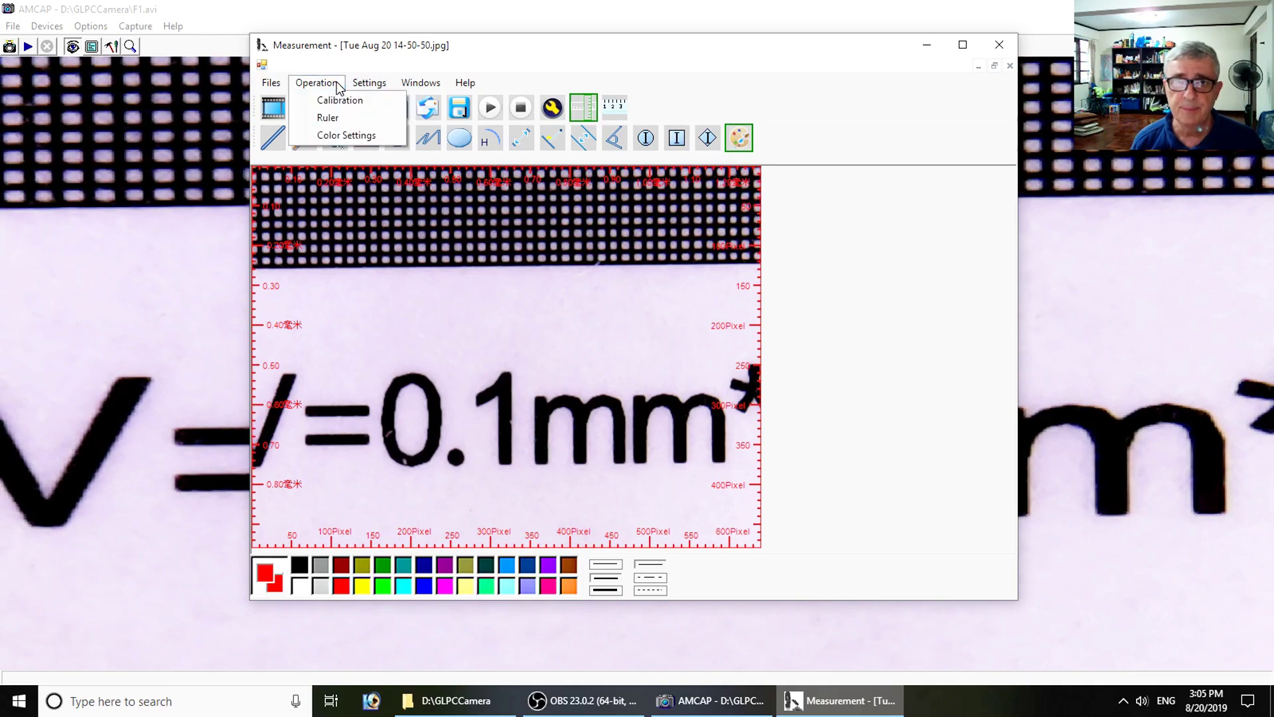
click(320, 137)
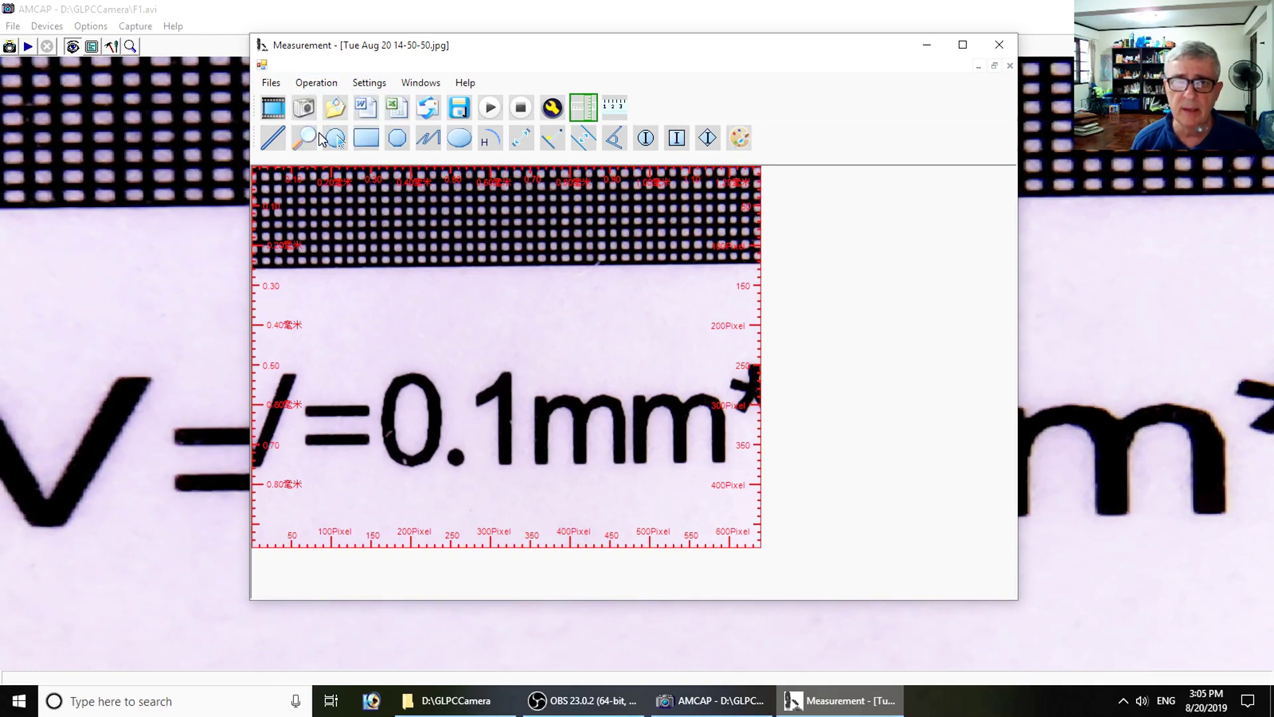
click(317, 83)
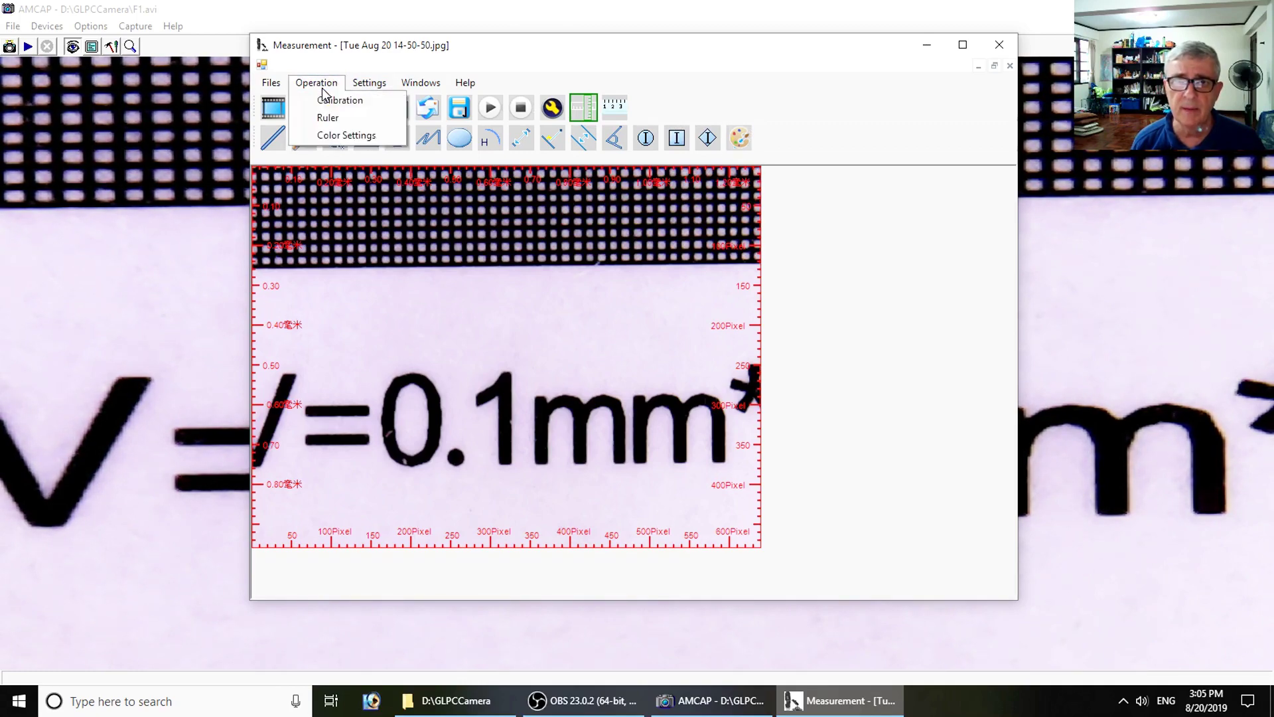
click(332, 137)
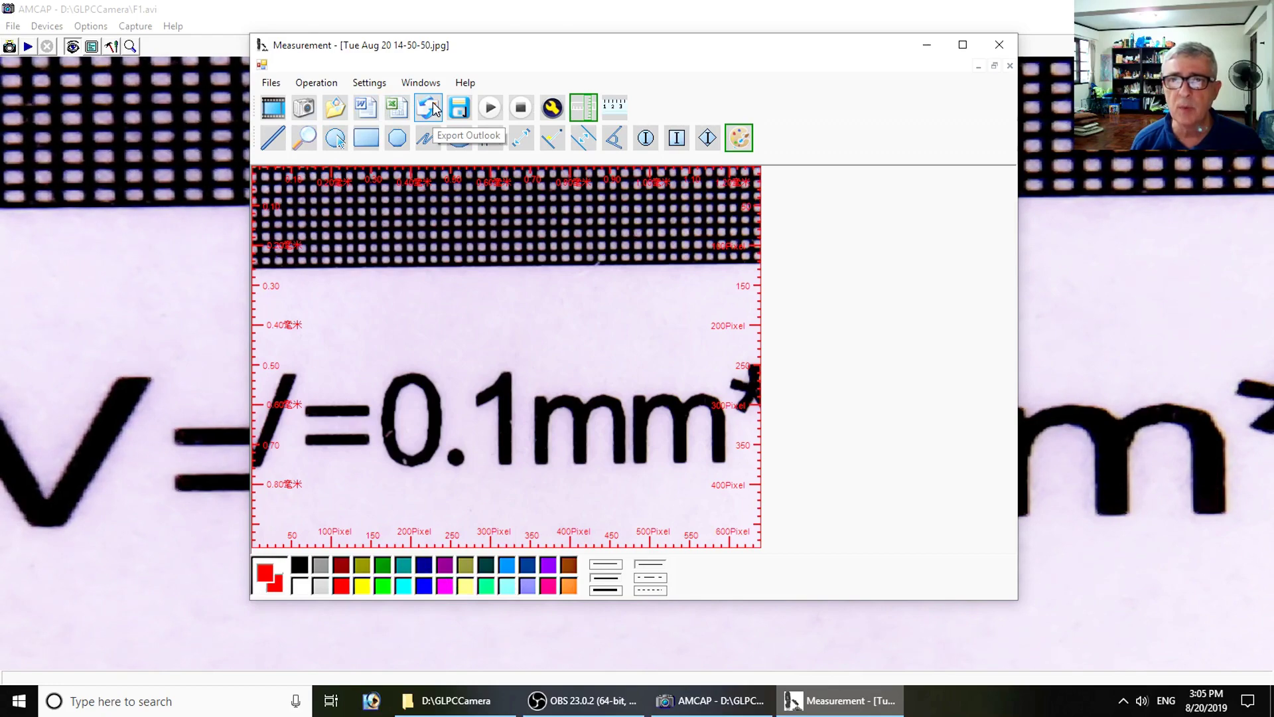
click(369, 82)
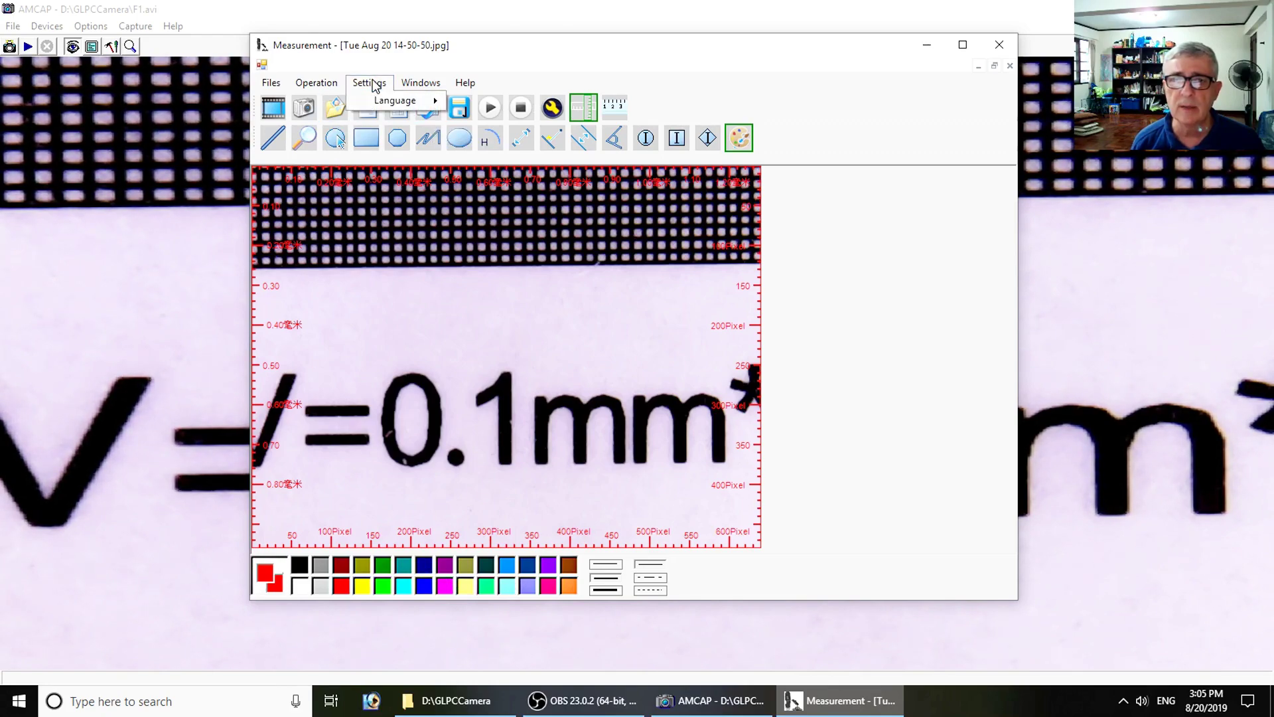
mouse_move(375, 104)
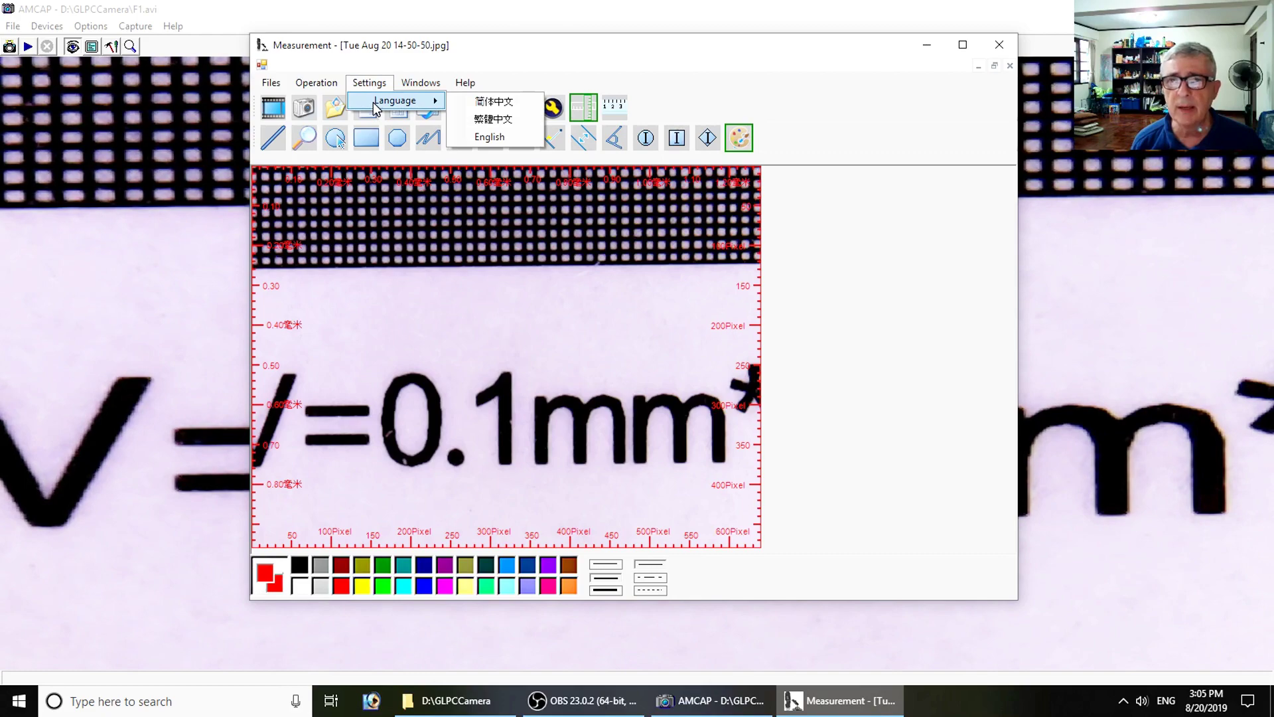
mouse_move(405, 83)
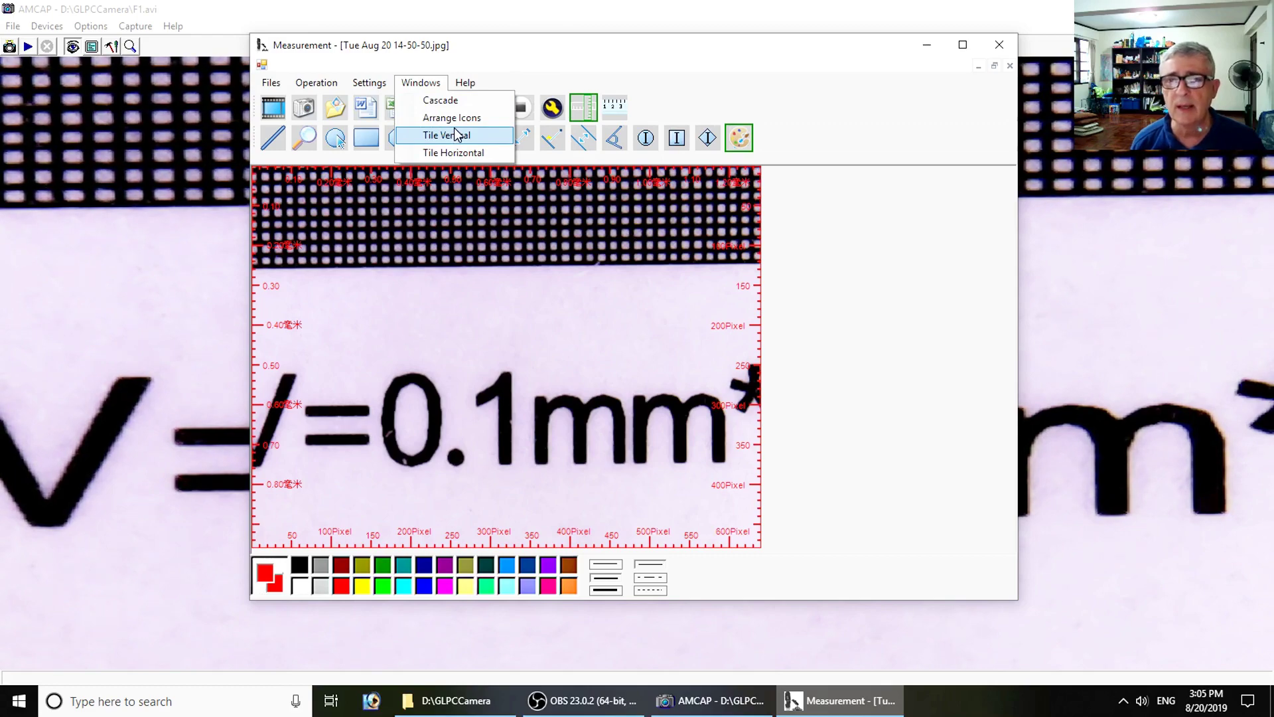
mouse_move(456, 85)
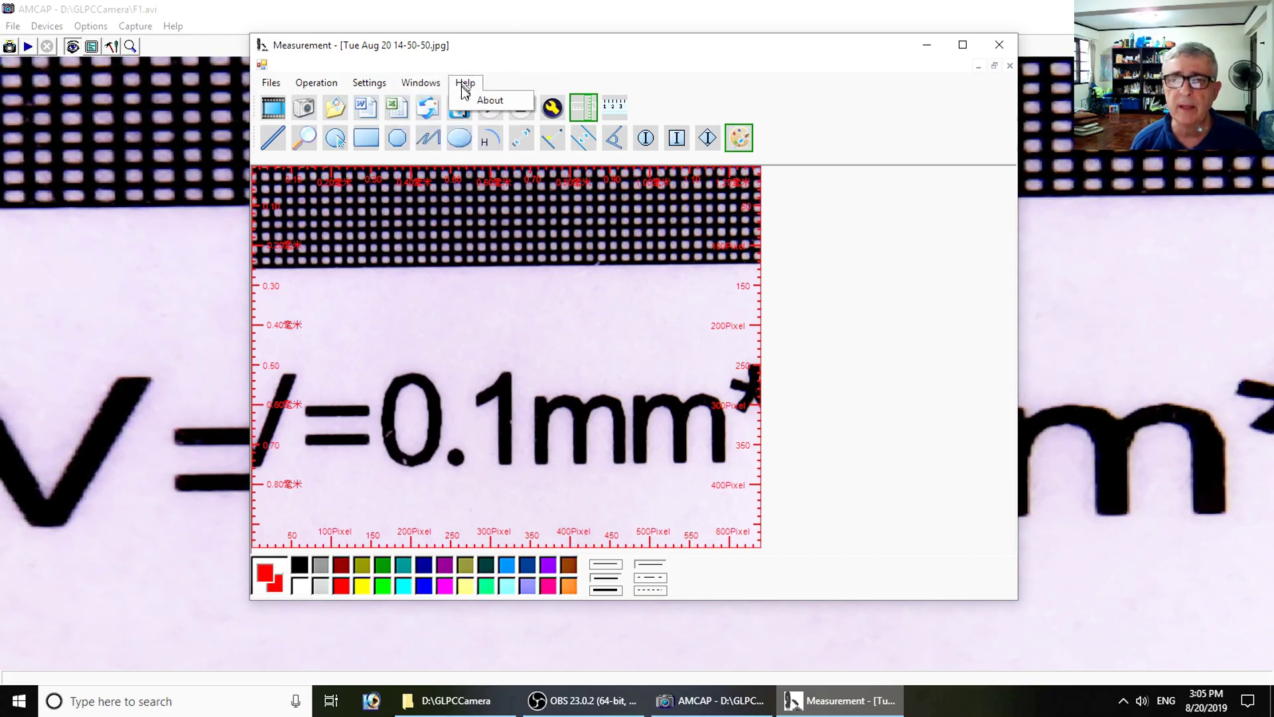
click(489, 100)
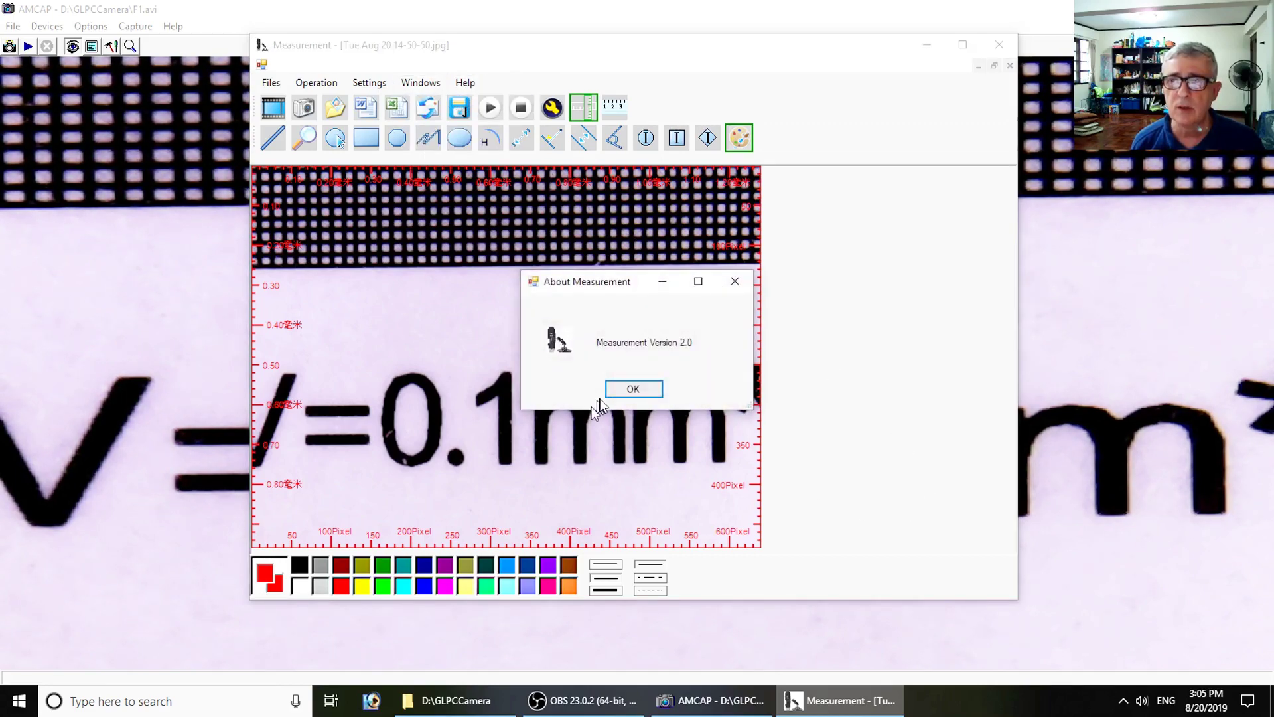
click(632, 390)
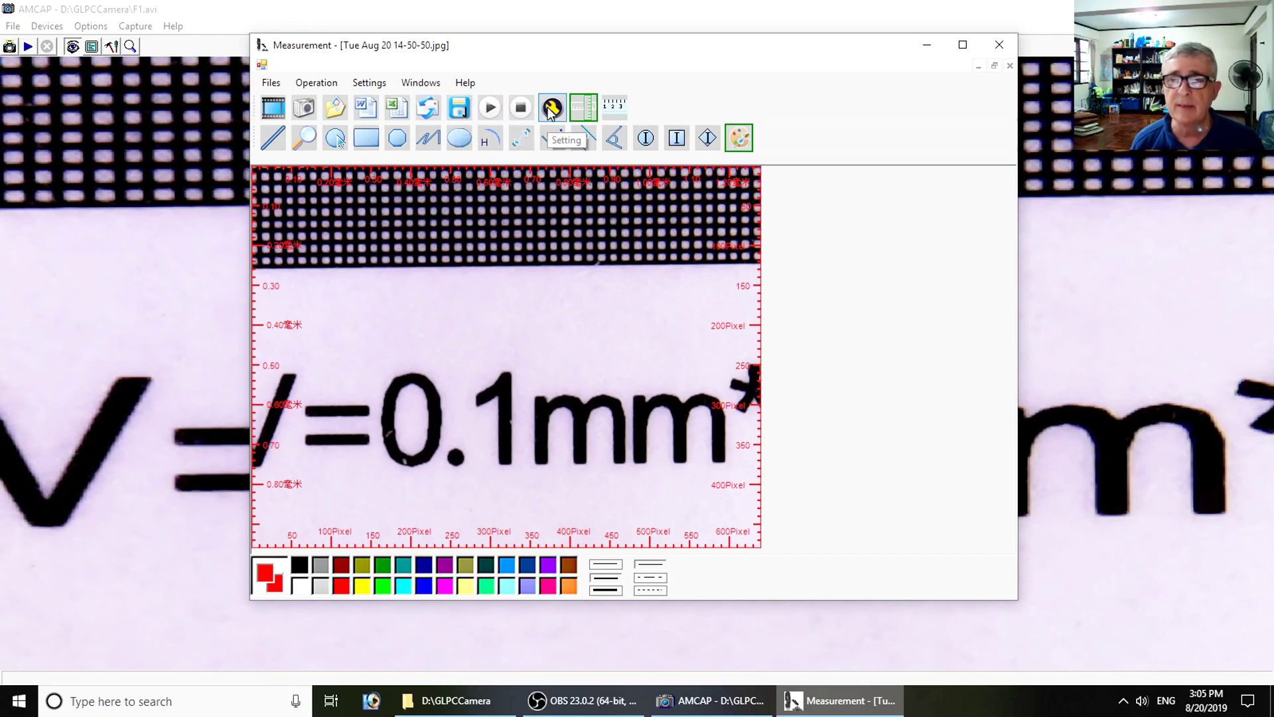
click(587, 113)
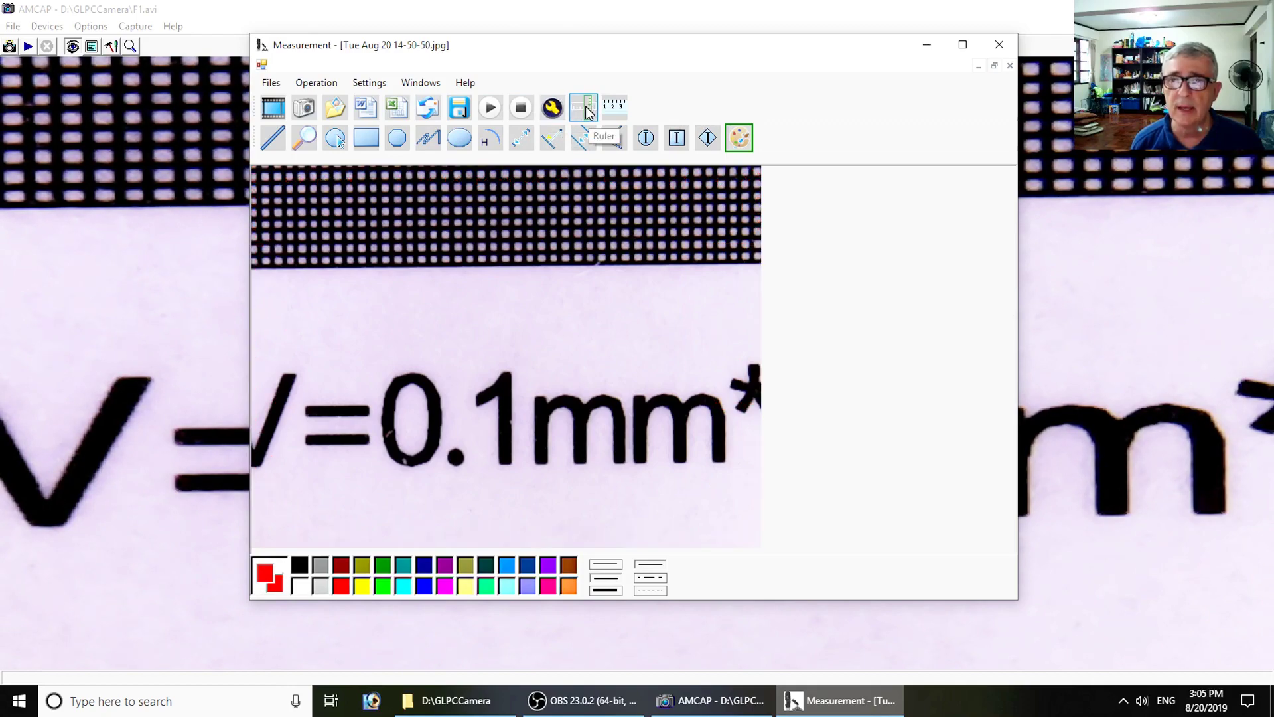
Step: Show the ruler scales and measure a 0.778 mm horizontal distance below the text
click(586, 113)
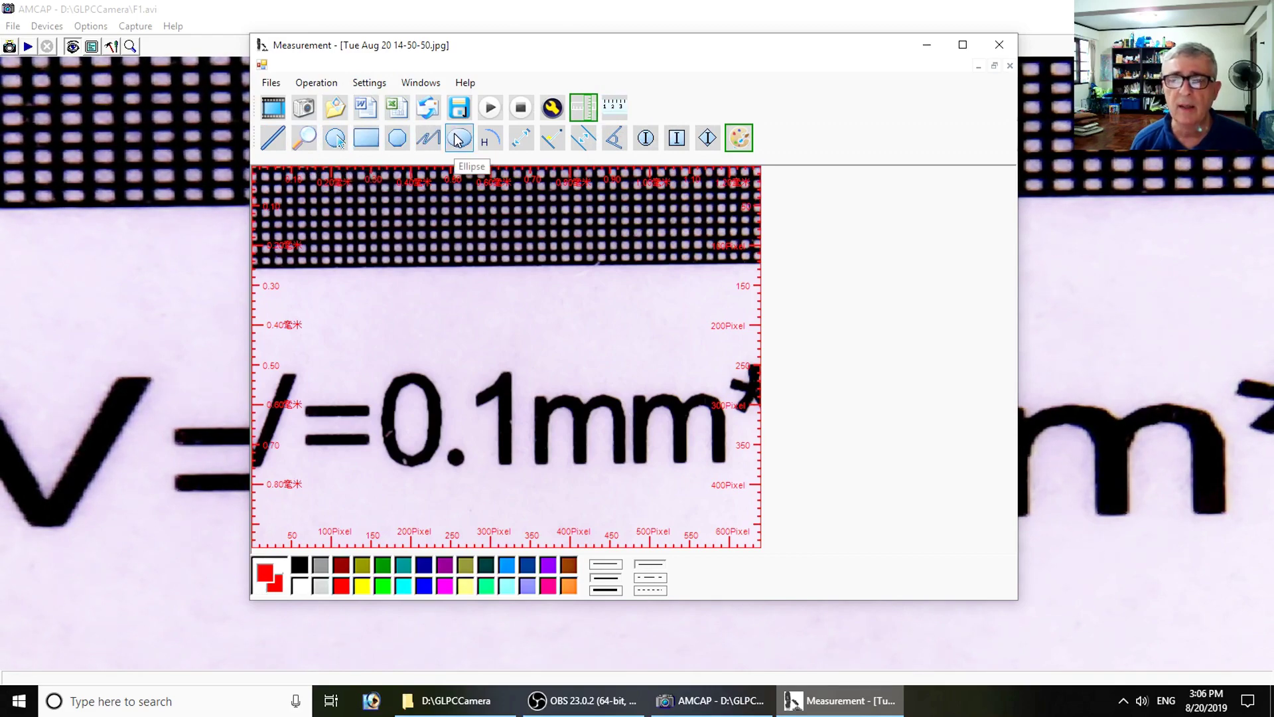
click(525, 138)
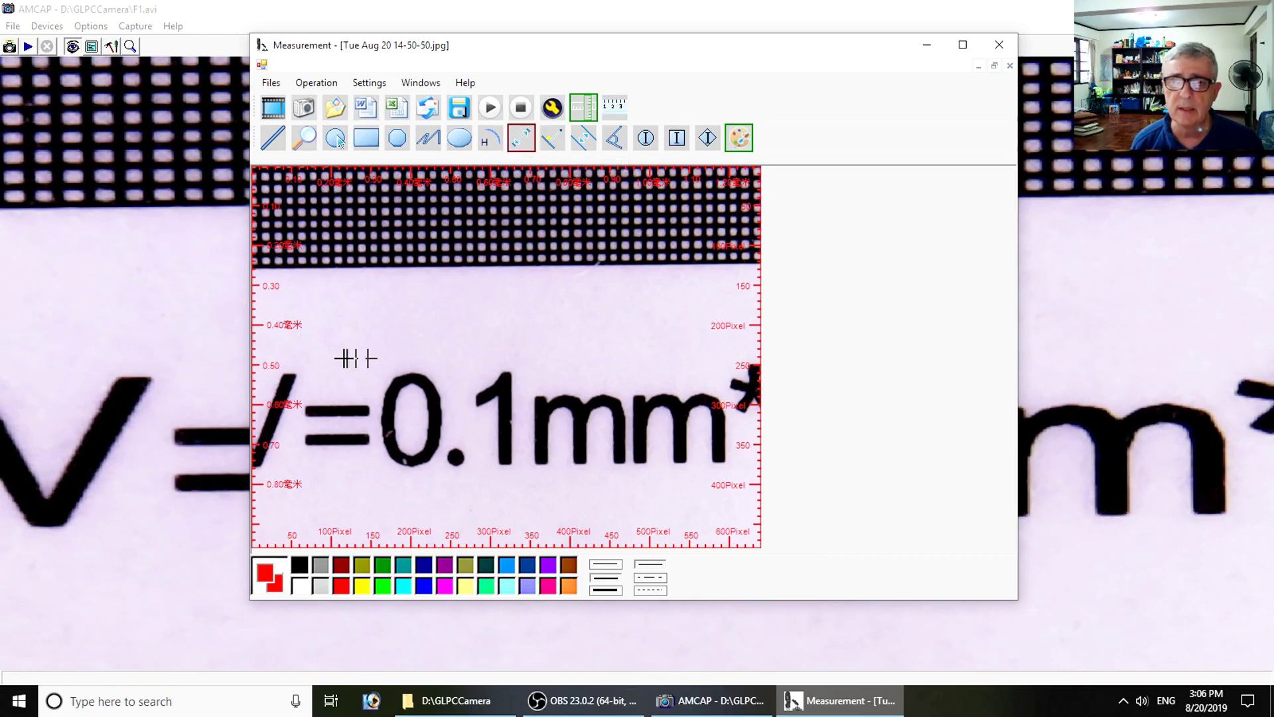
drag(368, 483, 678, 487)
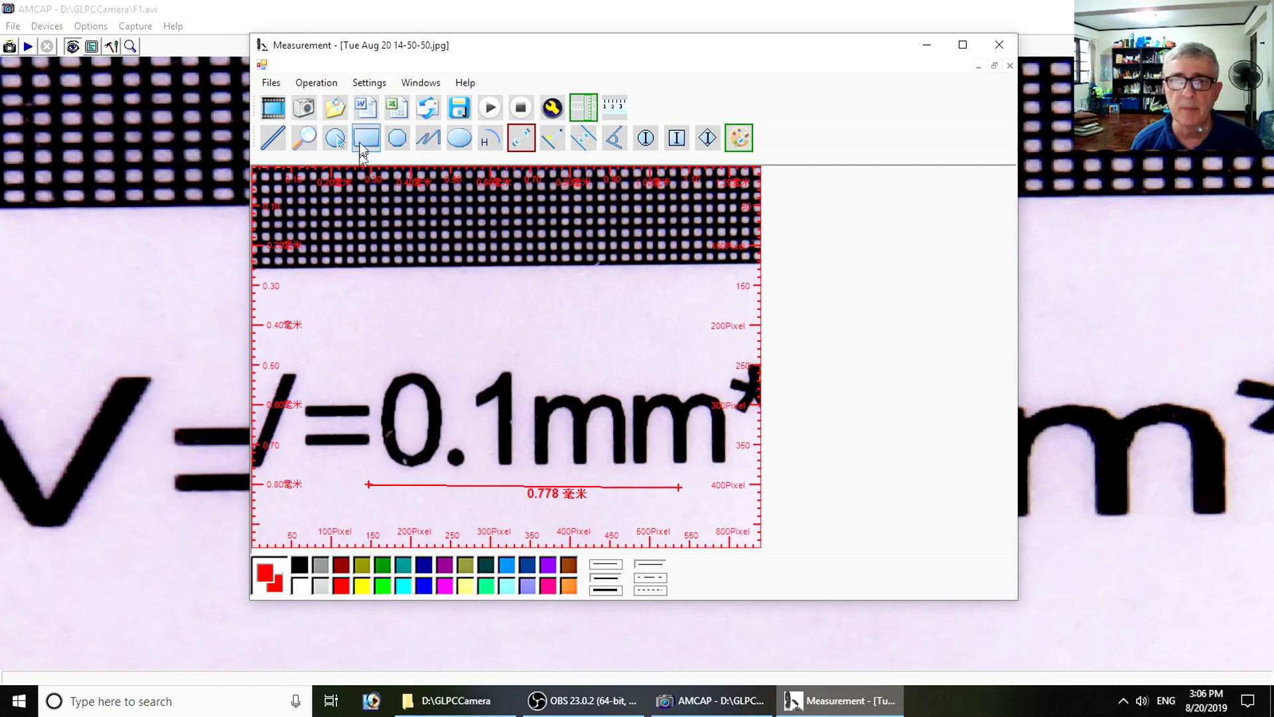
Step: Measure the V stroke width with parallel lines, giving 0.110 mm
click(551, 141)
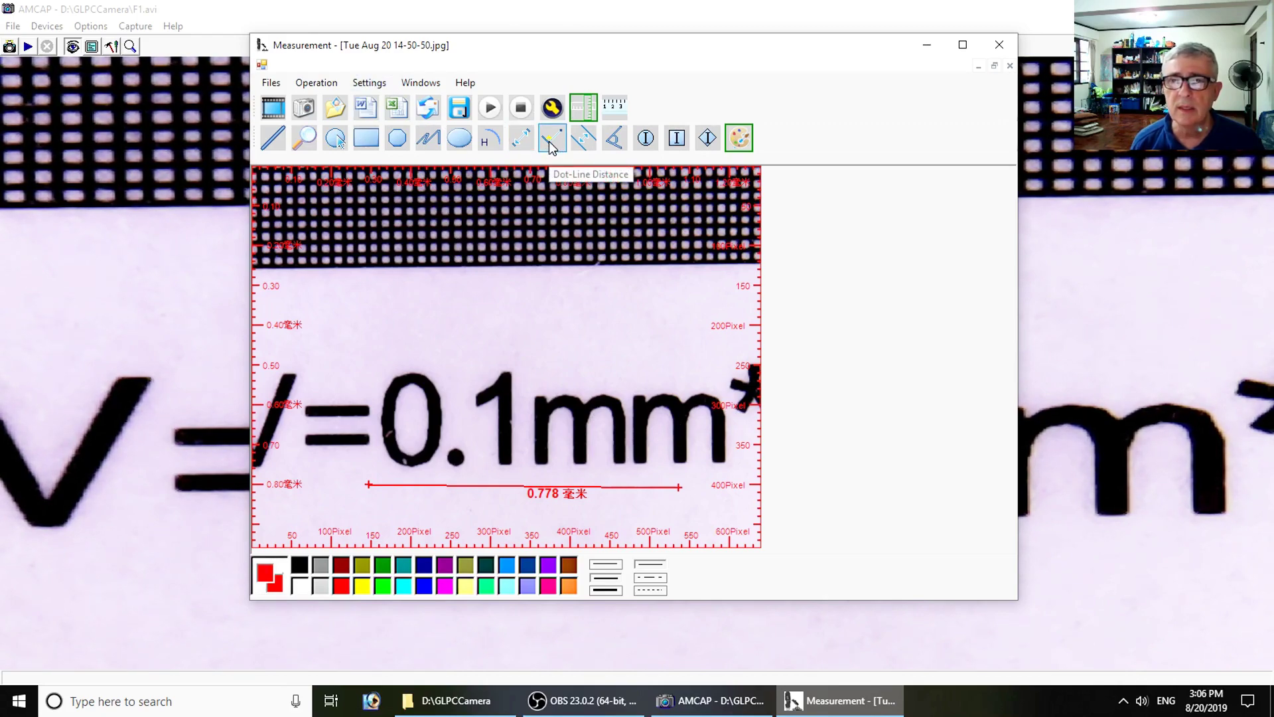
click(586, 146)
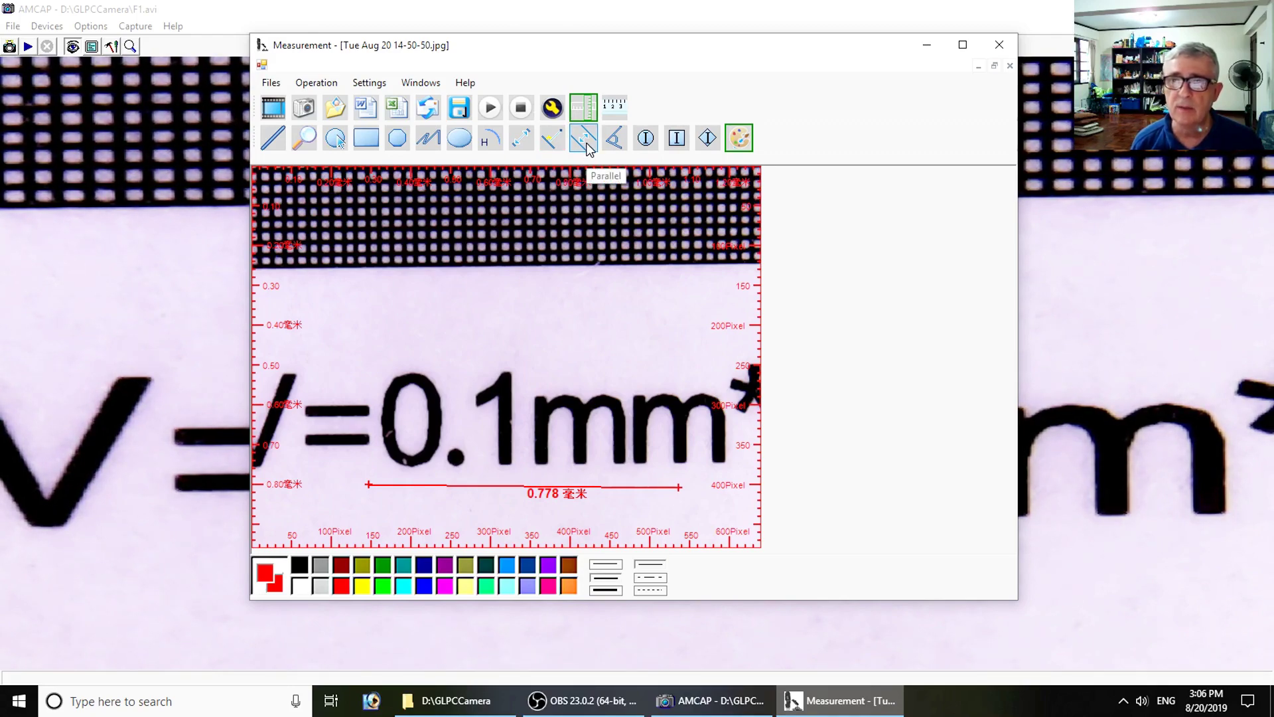
drag(343, 277, 327, 403)
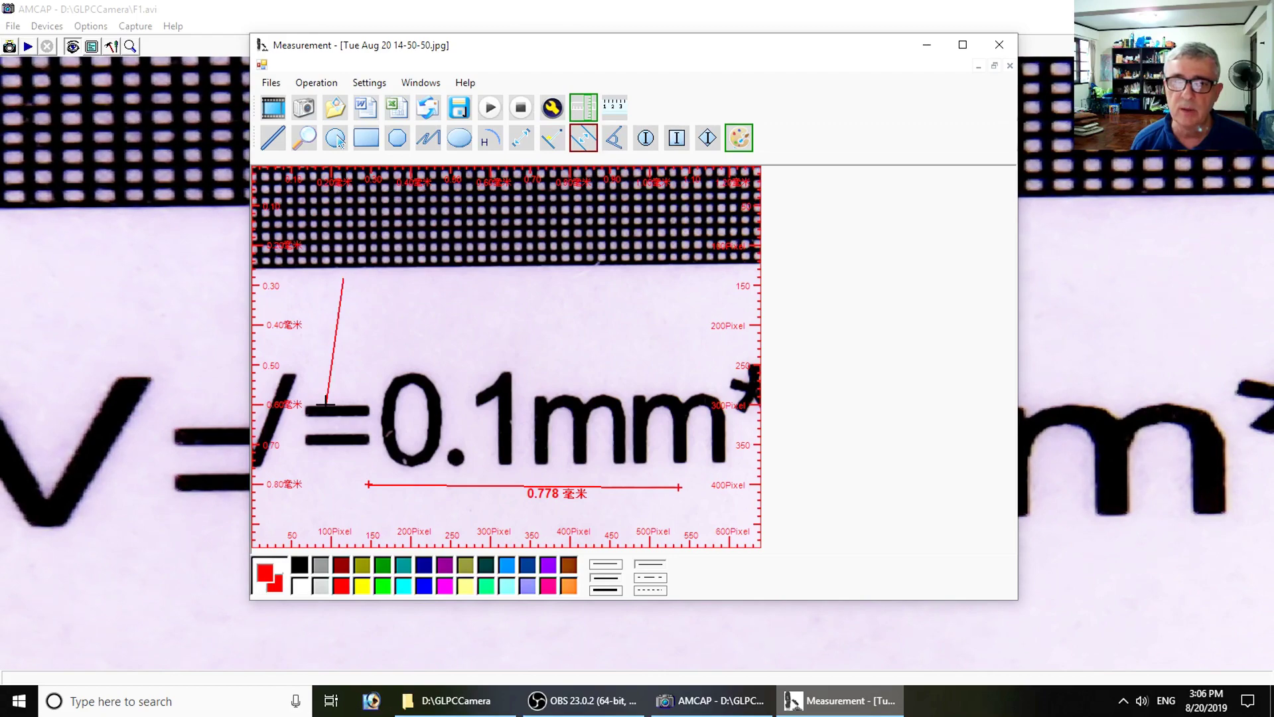
click(381, 320)
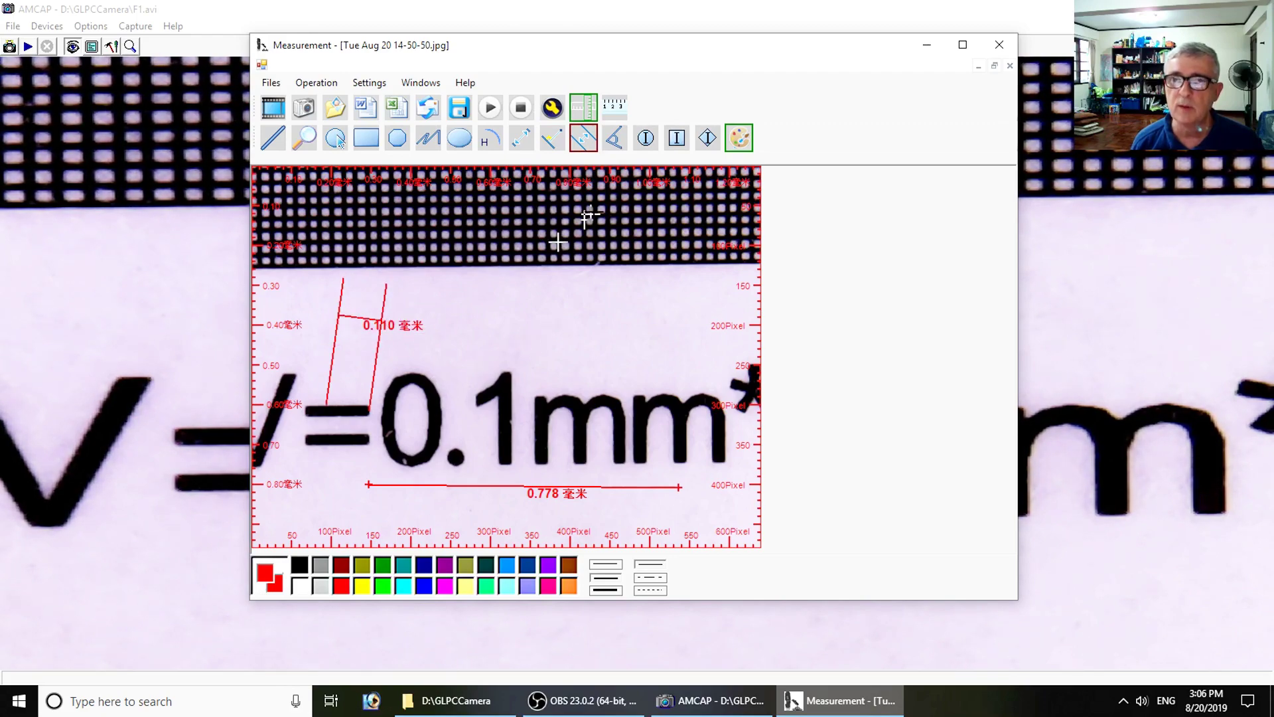
click(615, 138)
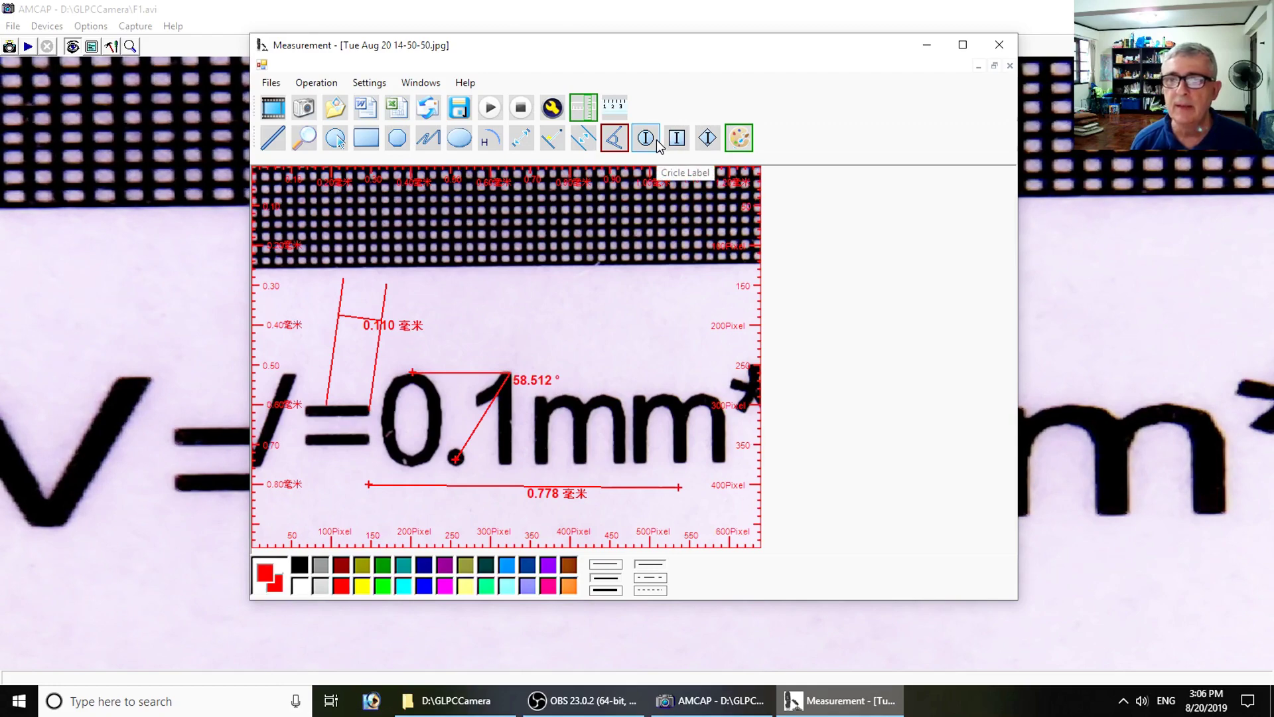
Step: Turn on the Color Setting option from the toolbar
click(747, 143)
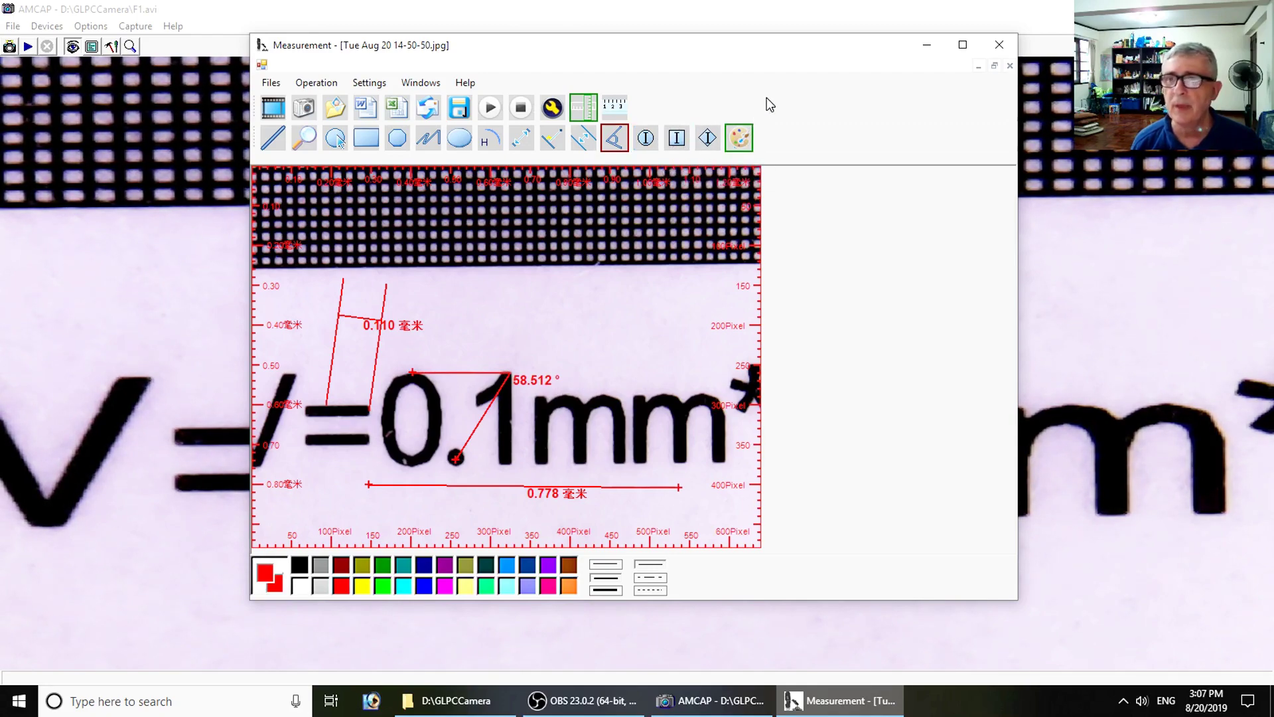